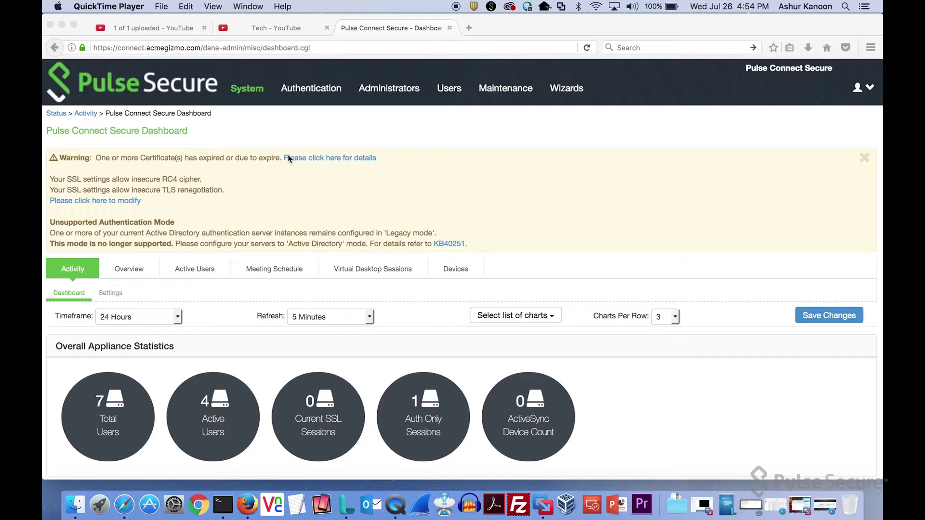
# Go to Endpoint Security's Host Checker settings and expand virus signature version monitoring.
pyautogui.click(323, 89)
pyautogui.moveTo(324, 144)
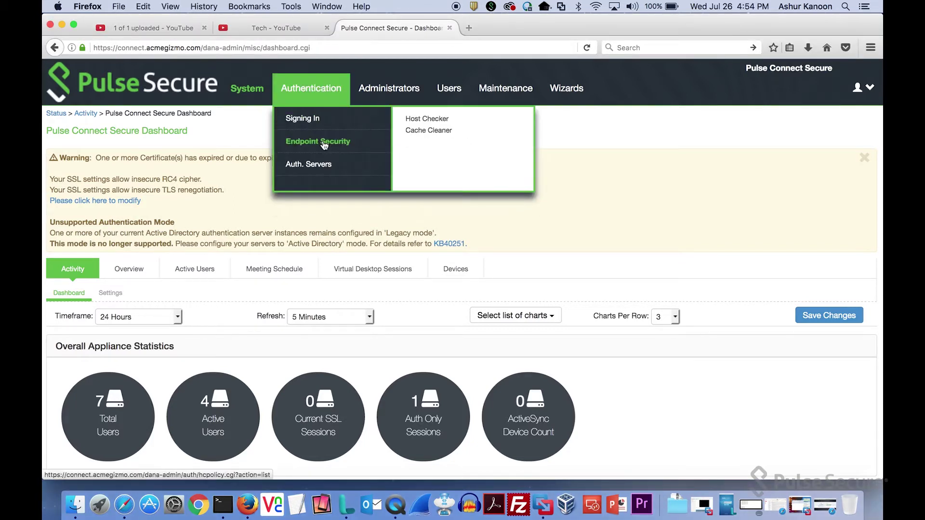
pyautogui.click(421, 119)
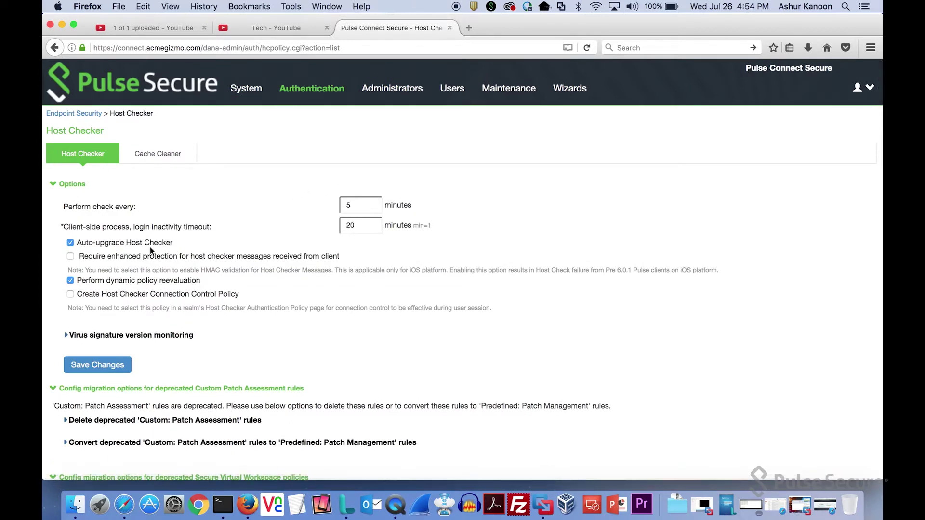
pyautogui.click(67, 336)
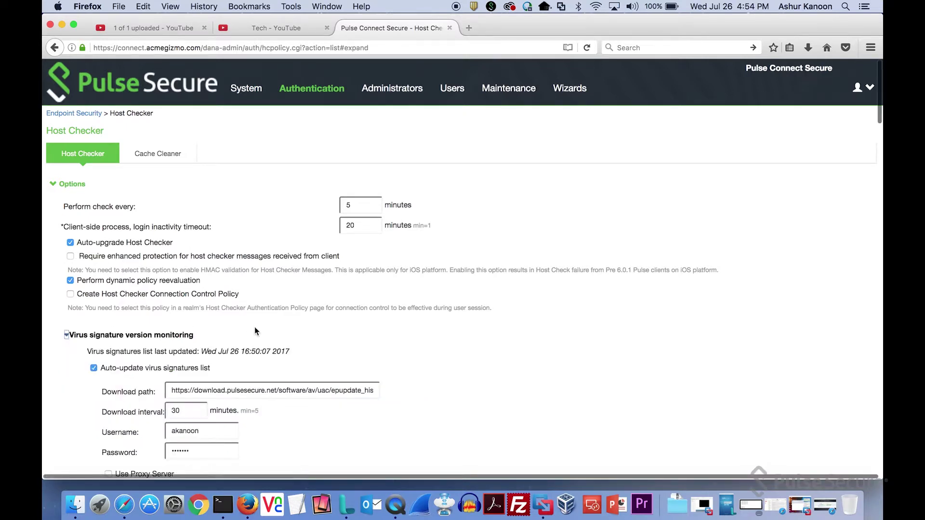
pyautogui.scroll(-3, 254, 331)
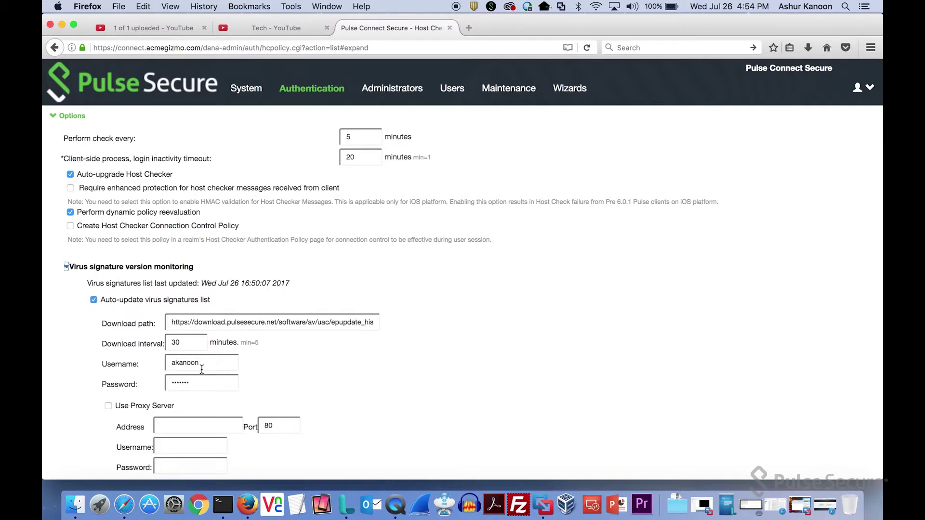
pyautogui.click(341, 276)
pyautogui.click(191, 268)
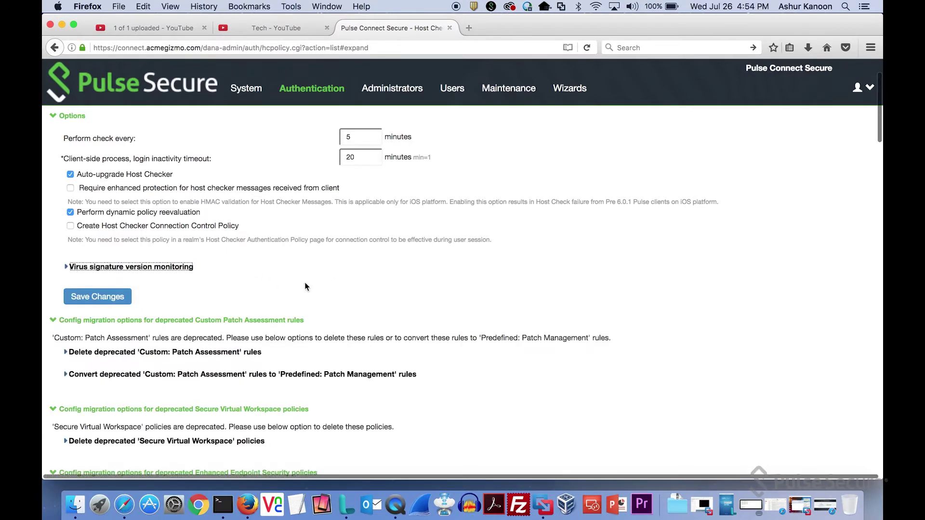
pyautogui.scroll(-2, 305, 286)
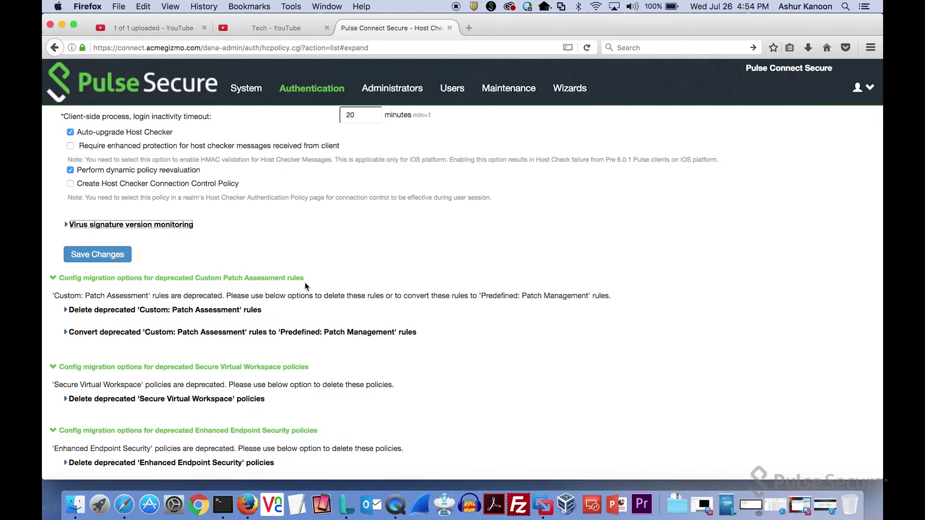
pyautogui.scroll(-10, 492, 291)
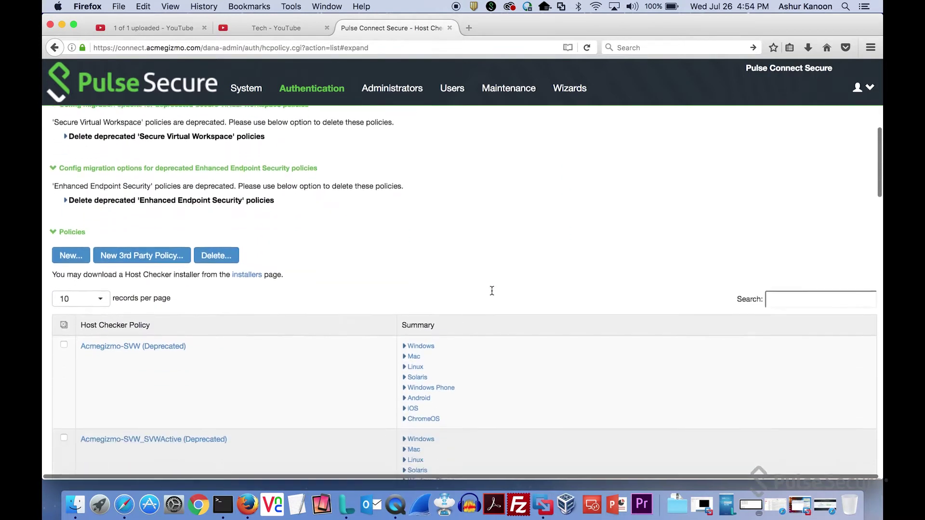
# Scroll the Host Checker policy table down to the Forbidden Process policy.
pyautogui.scroll(-10, 492, 291)
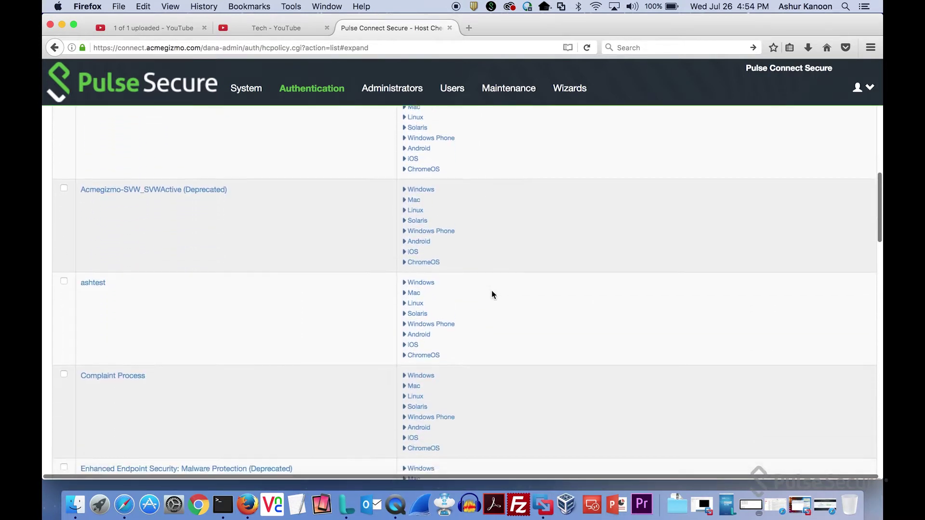
pyautogui.scroll(-9, 492, 289)
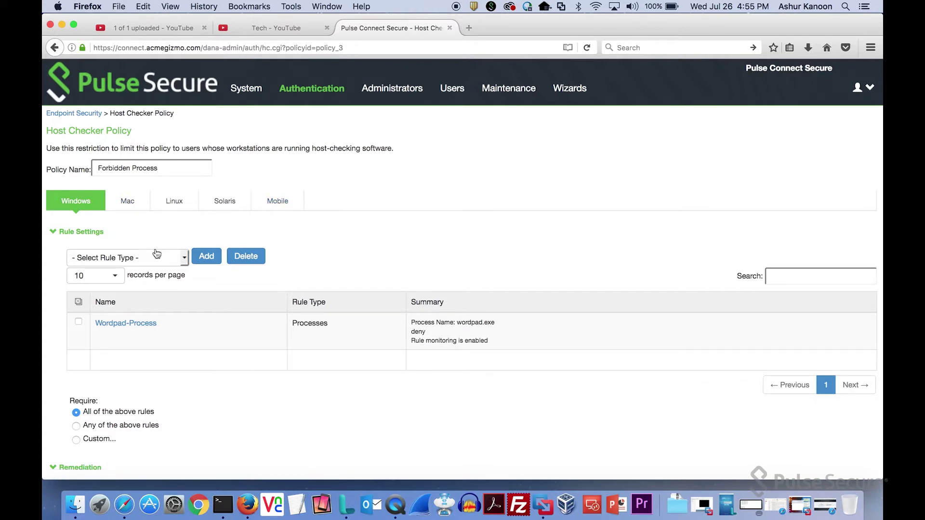
# Choose Predefined: Antivirus as the Forbidden Process policy's next Windows rule type.
pyautogui.click(174, 260)
pyautogui.scroll(-2, 174, 260)
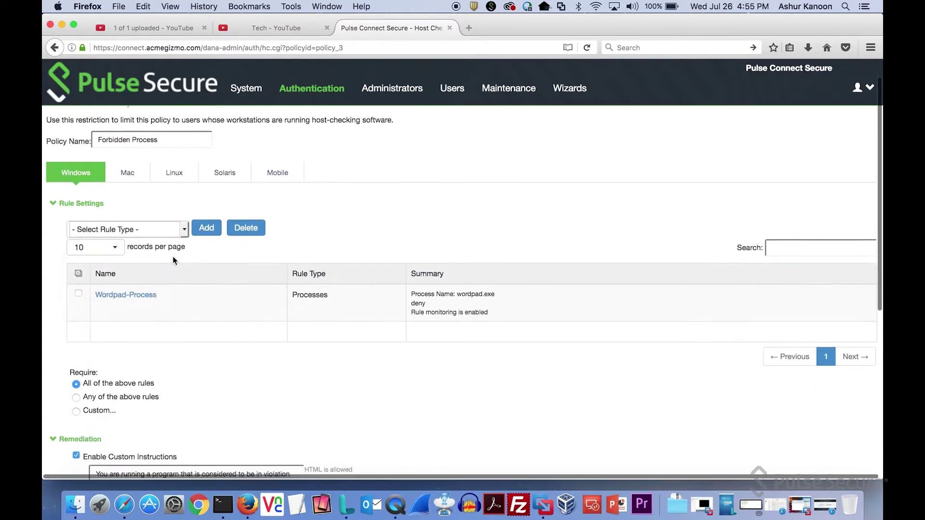
pyautogui.click(186, 224)
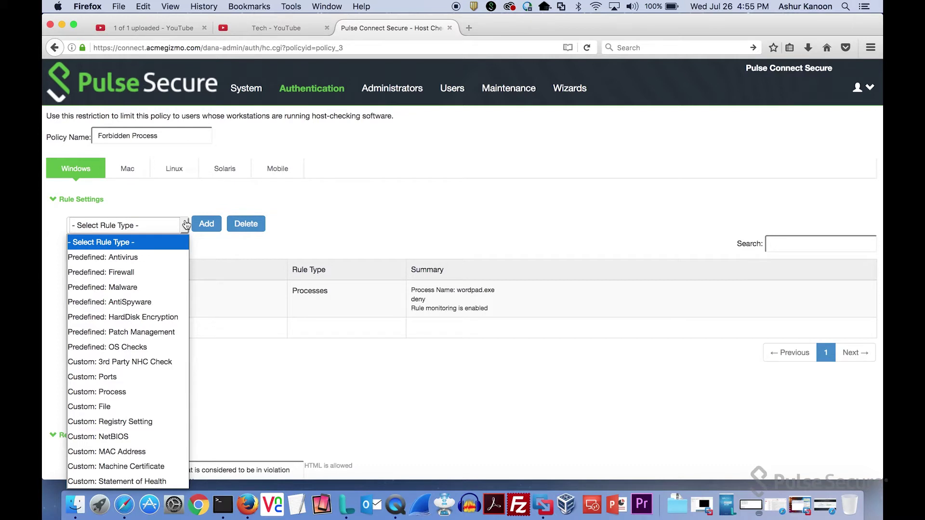
pyautogui.click(130, 257)
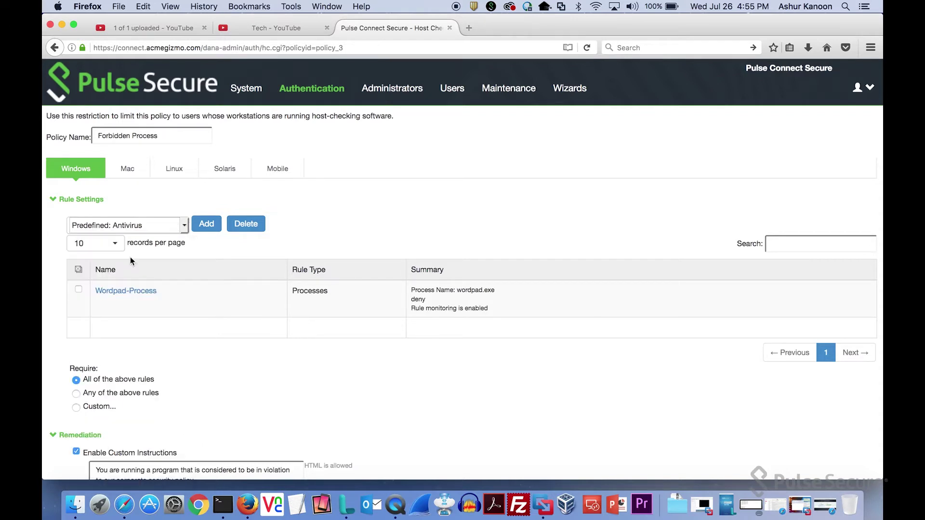
# Add an Antivirus rule requiring a Symantec Corp. product, also requiring specific products.
pyautogui.click(218, 226)
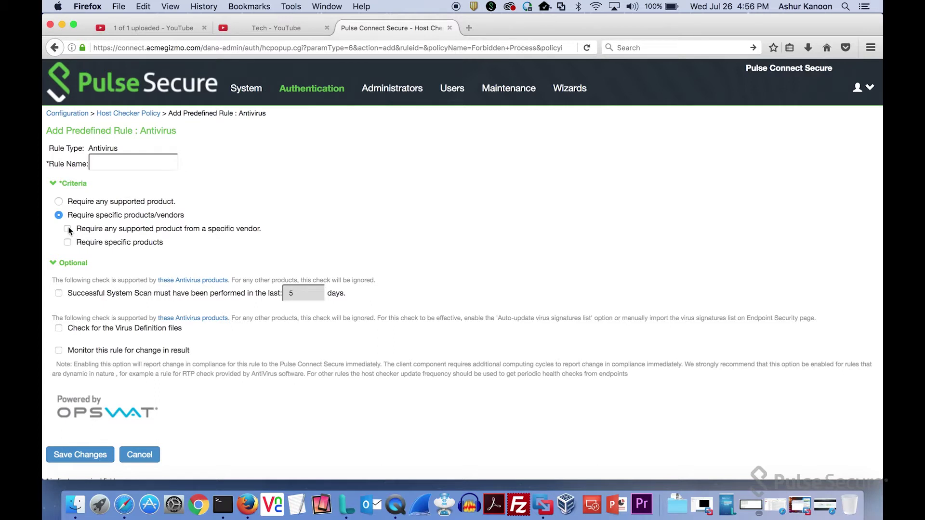
pyautogui.click(68, 229)
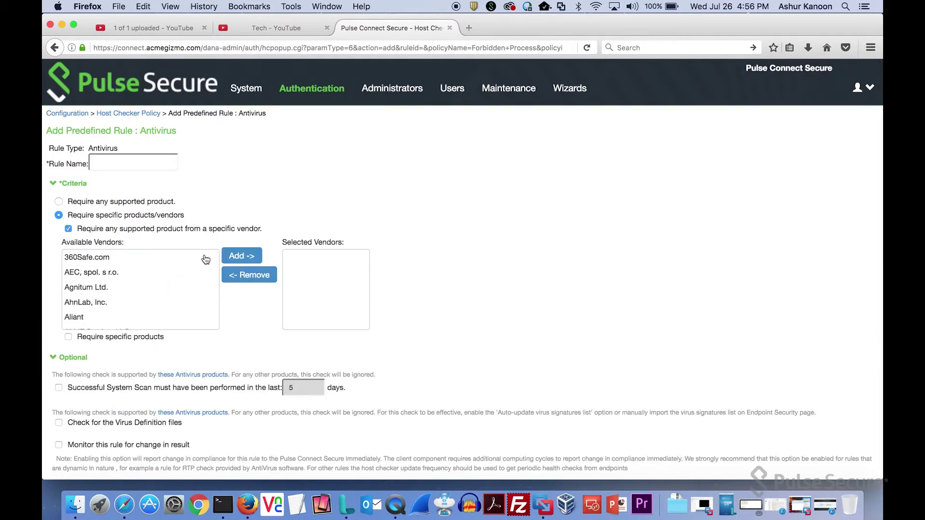
pyautogui.scroll(-10, 175, 300)
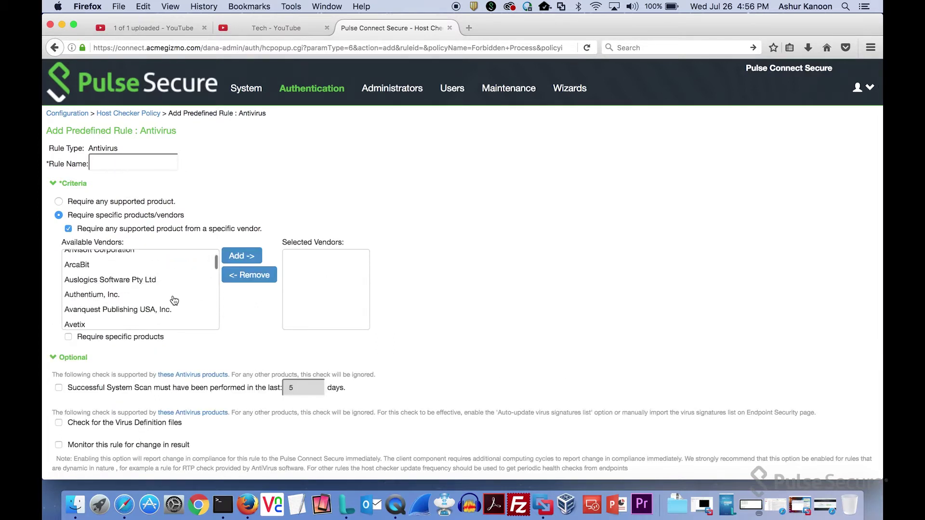
pyautogui.scroll(-10, 174, 300)
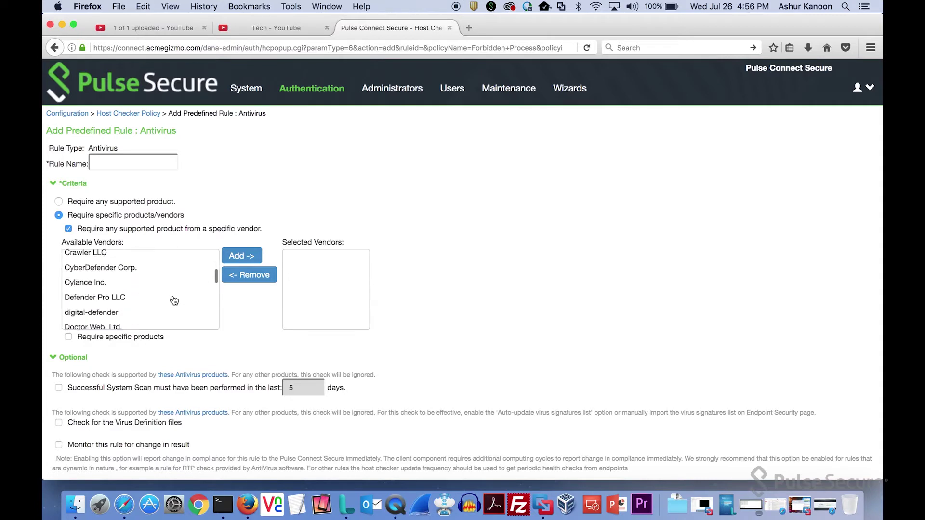
pyautogui.scroll(-10, 174, 301)
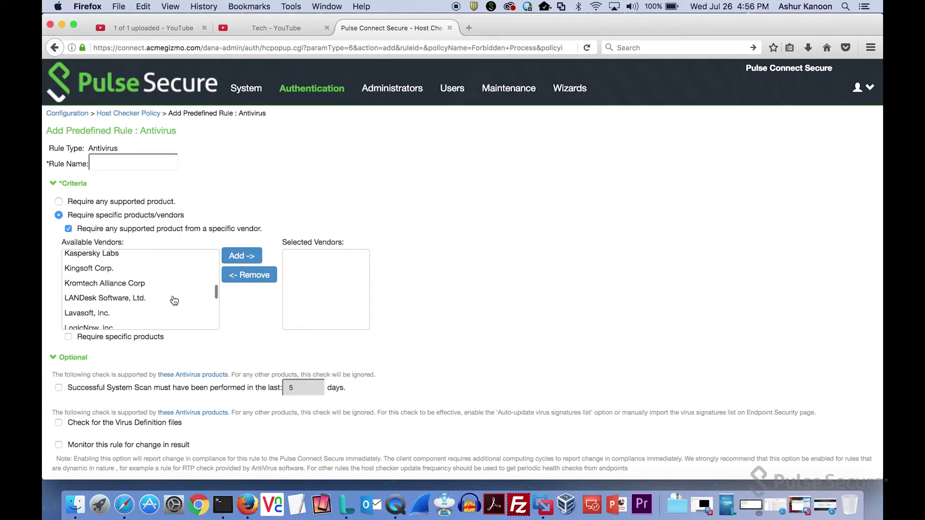
pyautogui.scroll(-10, 174, 301)
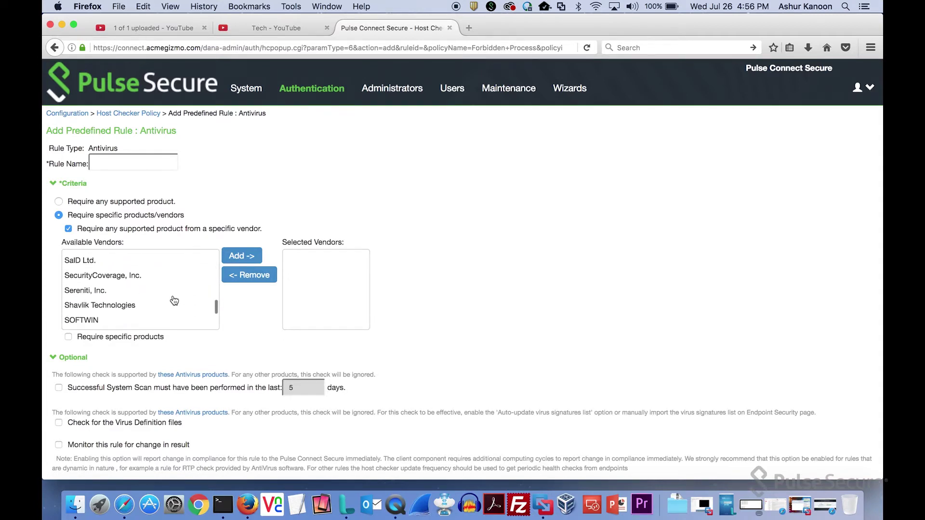
pyautogui.scroll(-8, 174, 300)
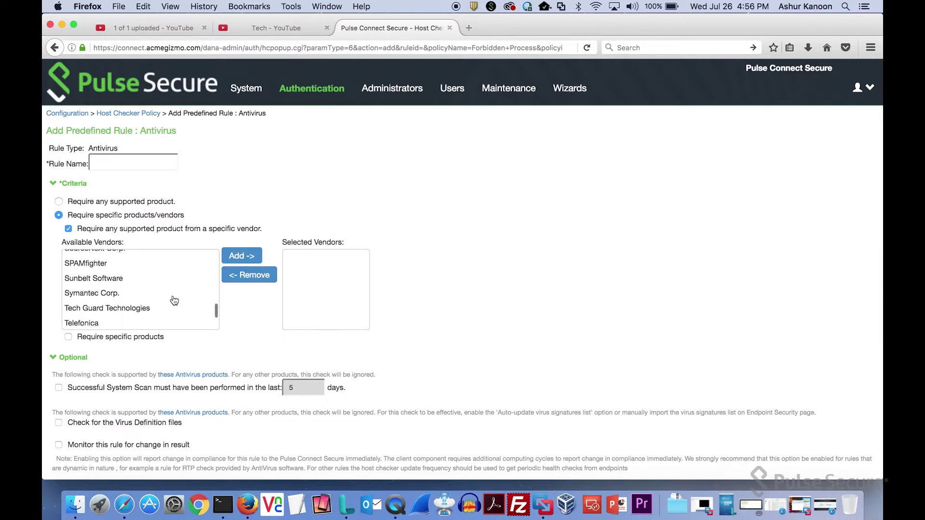
pyautogui.click(130, 283)
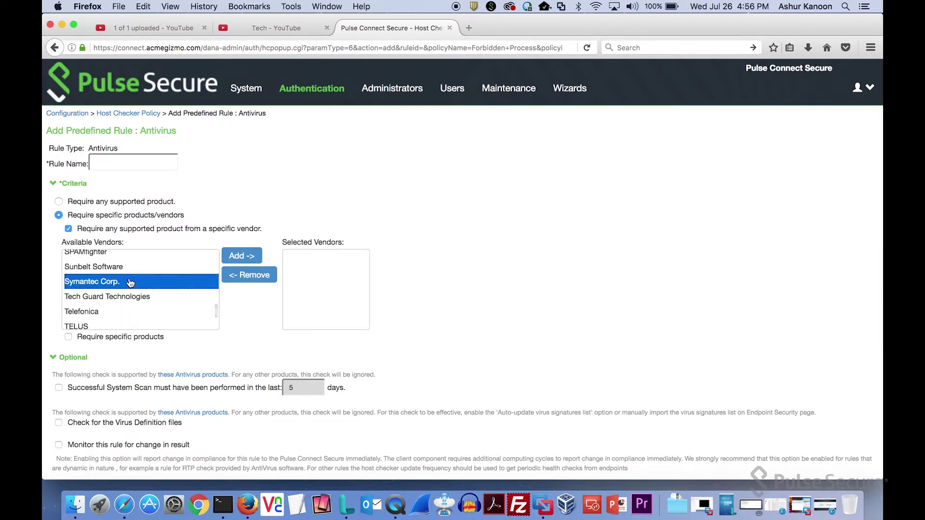
pyautogui.click(68, 337)
# Scroll through the Add Predefined Rule form, then return to the Forbidden Process policy page.
pyautogui.scroll(-3, 226, 361)
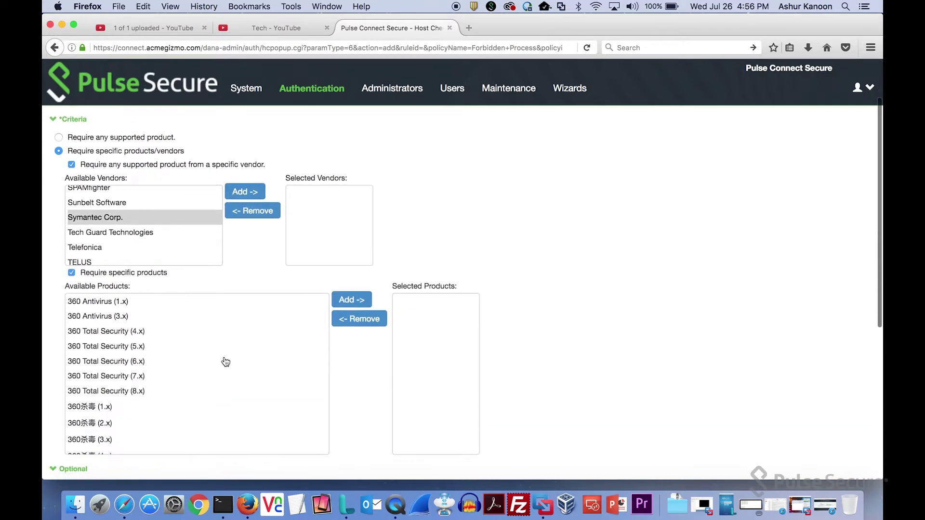
pyautogui.scroll(-3, 226, 361)
pyautogui.scroll(-5, 122, 355)
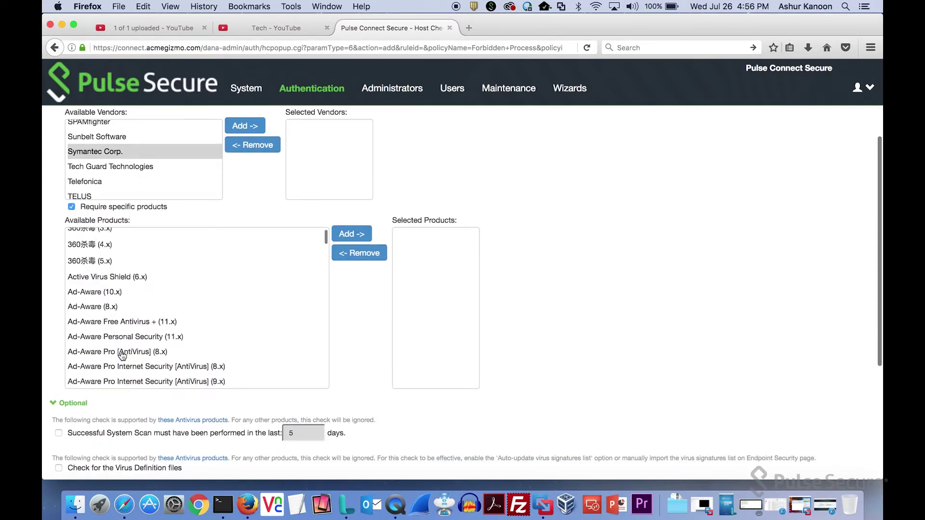
pyautogui.scroll(-15, 123, 356)
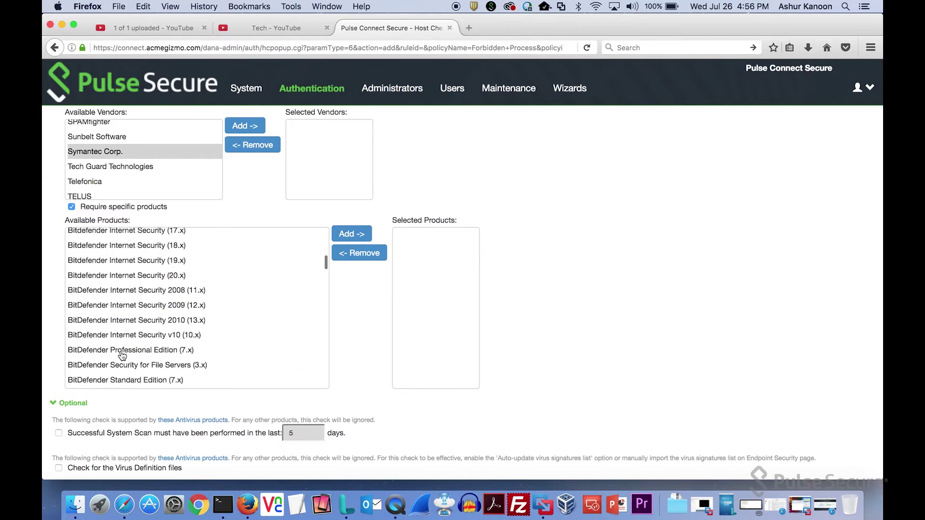
pyautogui.scroll(-20, 123, 355)
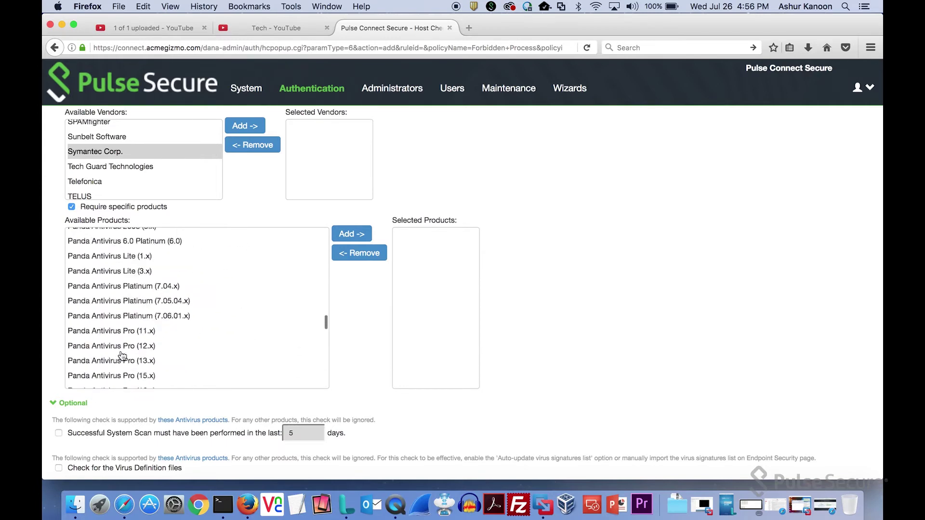
pyautogui.scroll(-20, 123, 355)
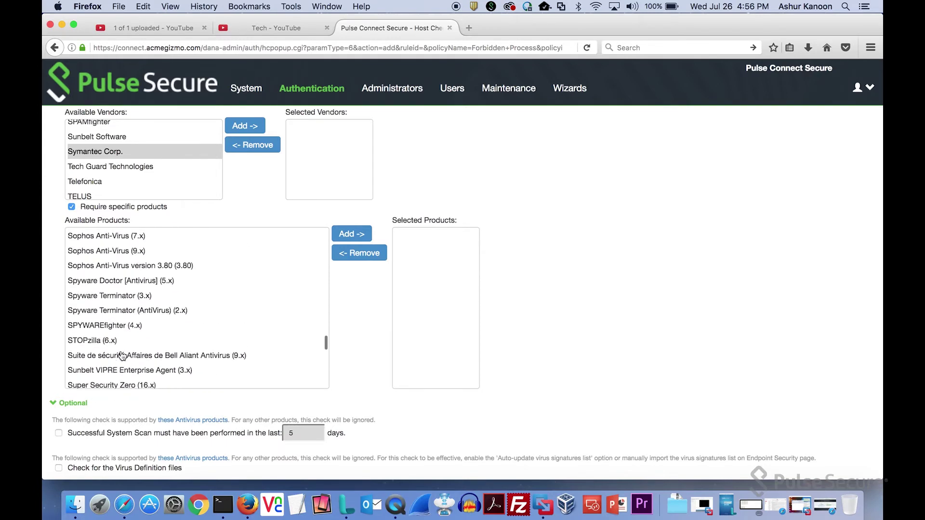
pyautogui.scroll(3, 122, 356)
pyautogui.scroll(-10, 122, 355)
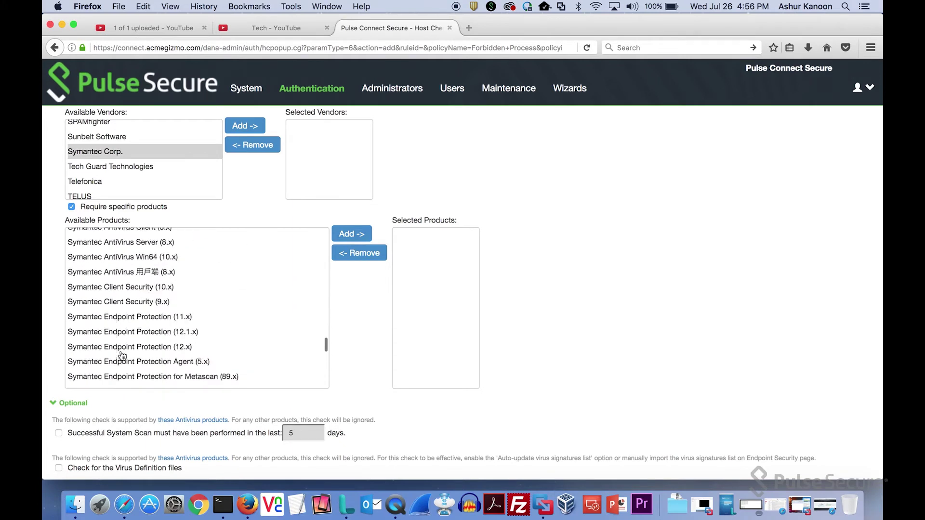
pyautogui.scroll(-5, 122, 356)
pyautogui.scroll(4, 122, 355)
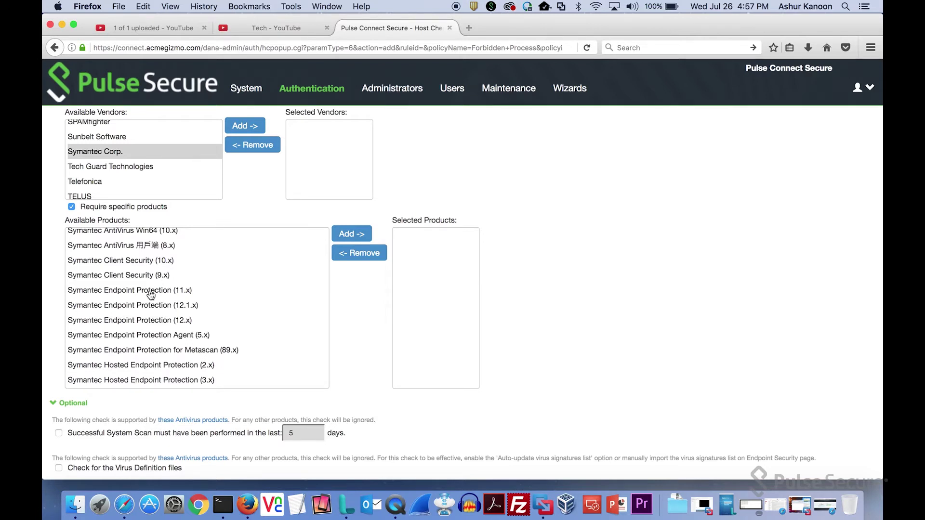
pyautogui.scroll(-5, 522, 322)
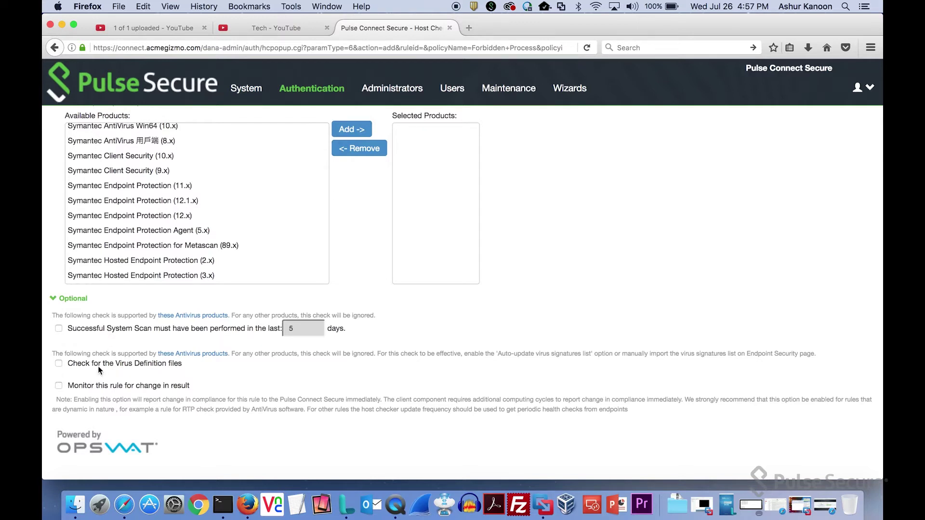
pyautogui.scroll(-3, 253, 356)
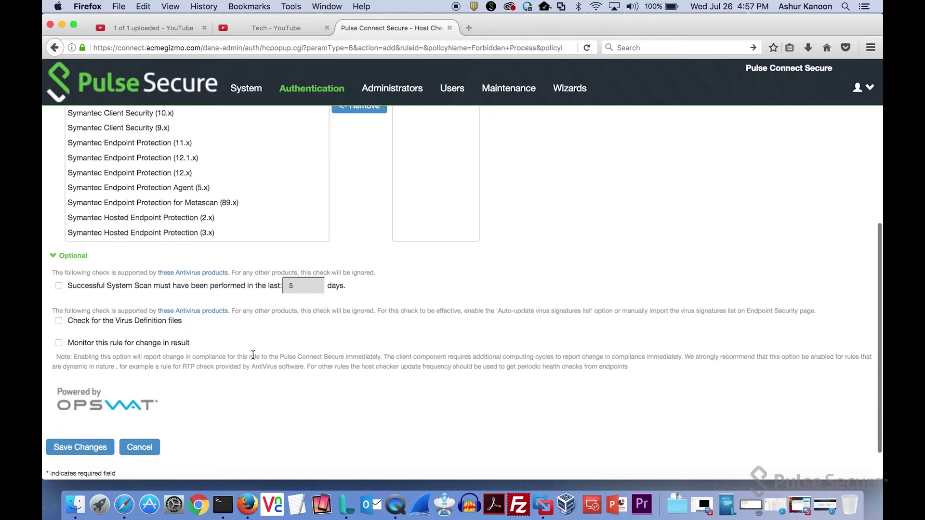
pyautogui.scroll(10, 252, 359)
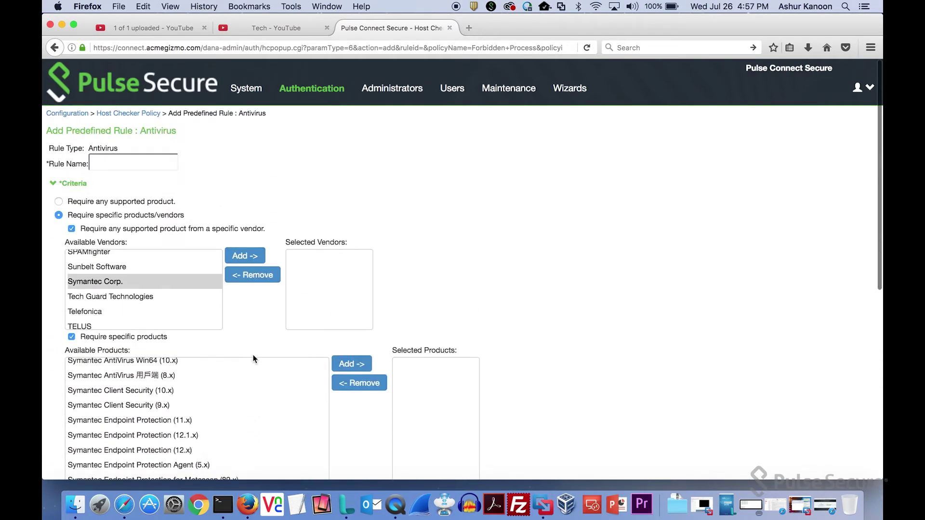
pyautogui.click(113, 117)
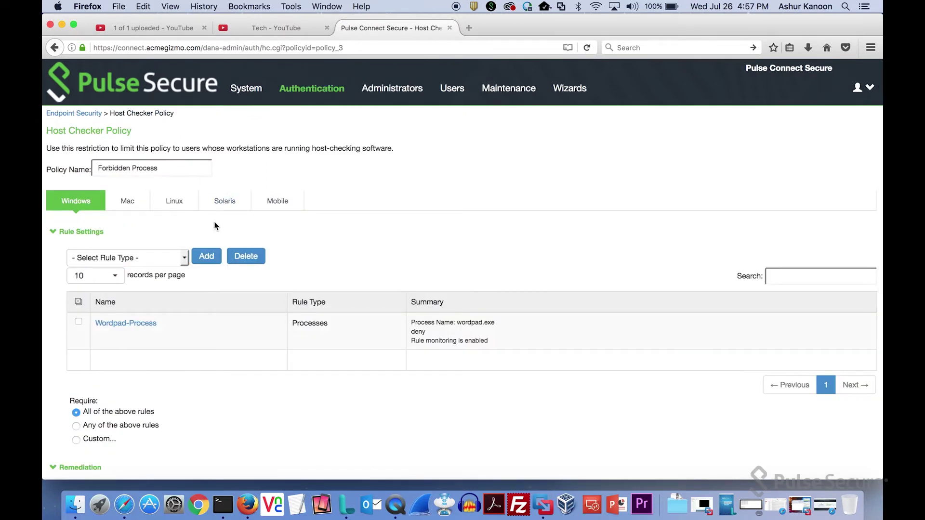
# Scroll down the Forbidden Process policy and open its Wordpad-Process rule.
pyautogui.scroll(-4, 435, 217)
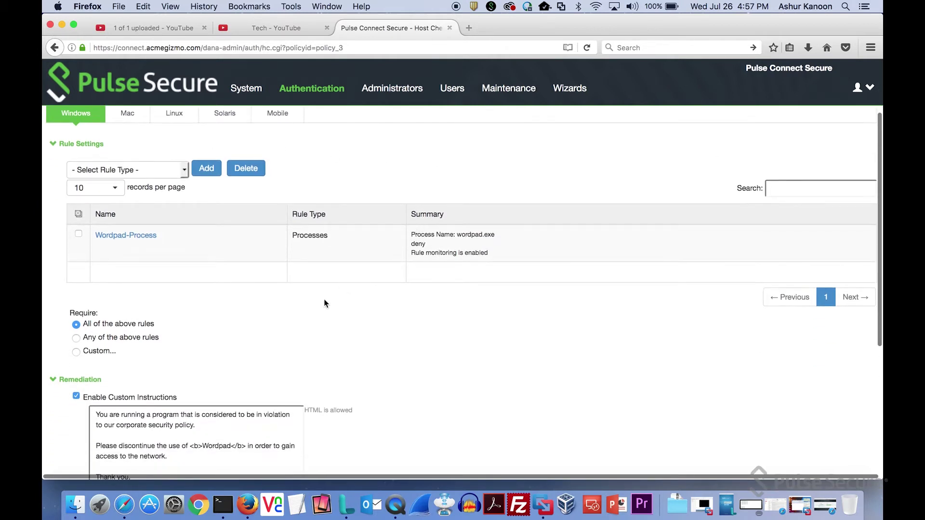
pyautogui.scroll(-1, 324, 303)
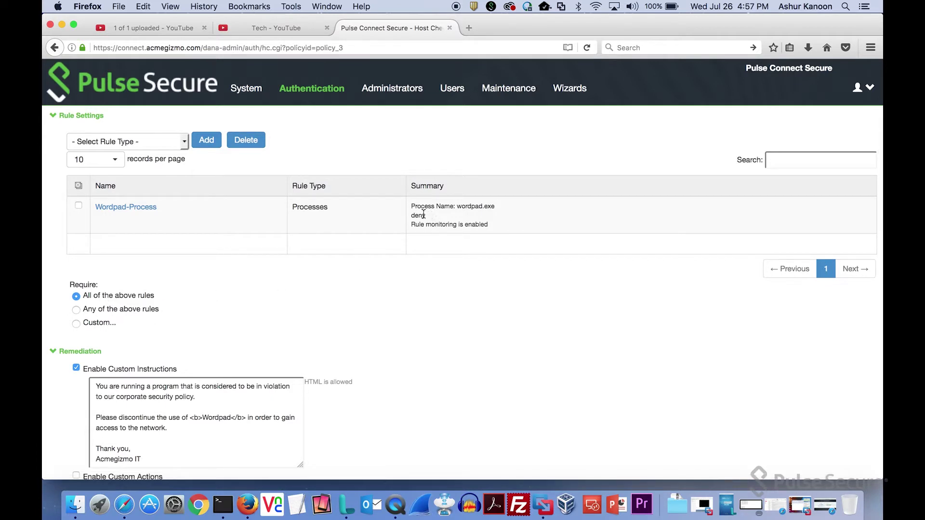
pyautogui.click(146, 212)
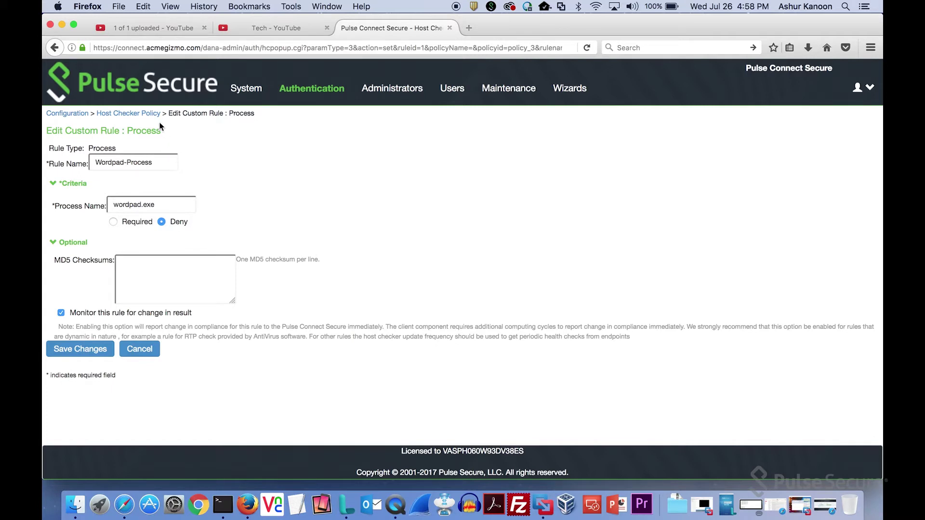
# Go back from the Wordpad-Process rule to the Forbidden Process policy page.
pyautogui.click(108, 116)
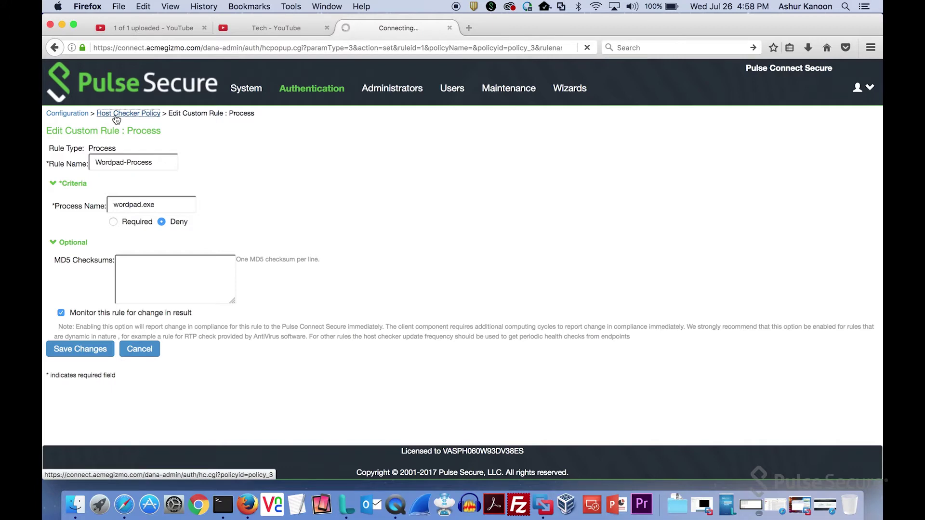
# Review the policy's Windows remediation and violation message, then show its Mac rules.
pyautogui.scroll(-6, 321, 239)
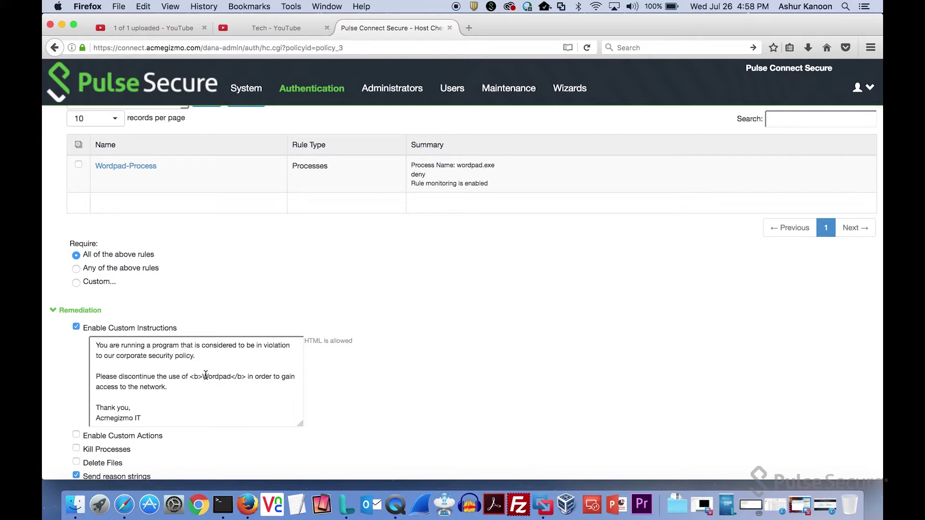
pyautogui.scroll(-2, 206, 375)
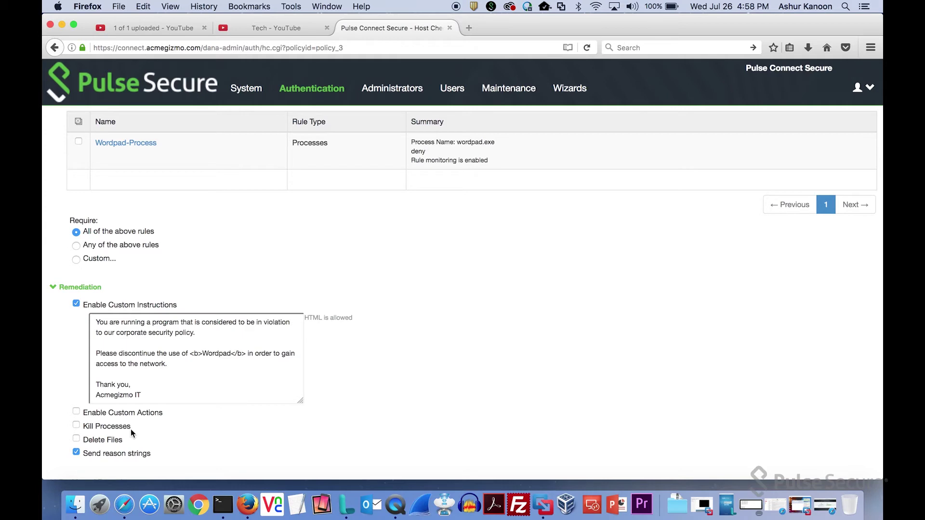
pyautogui.scroll(-5, 154, 431)
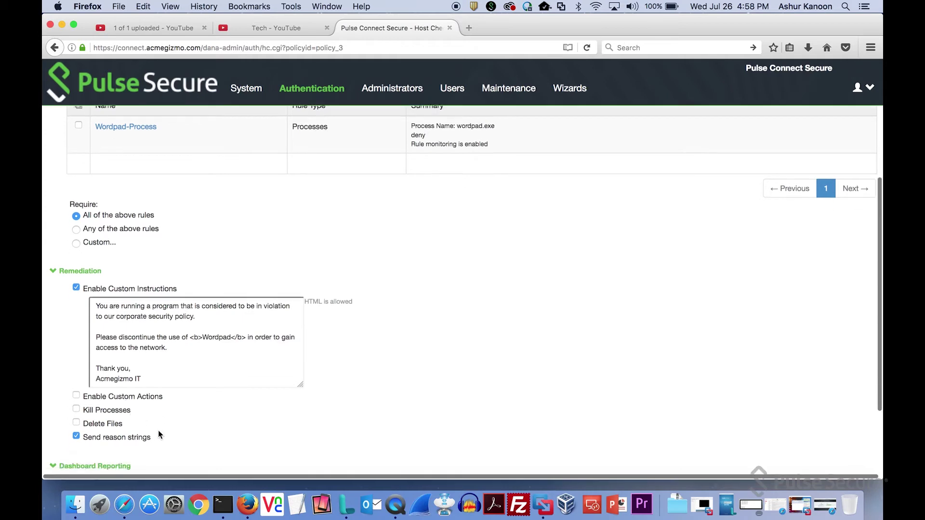
pyautogui.scroll(8, 158, 430)
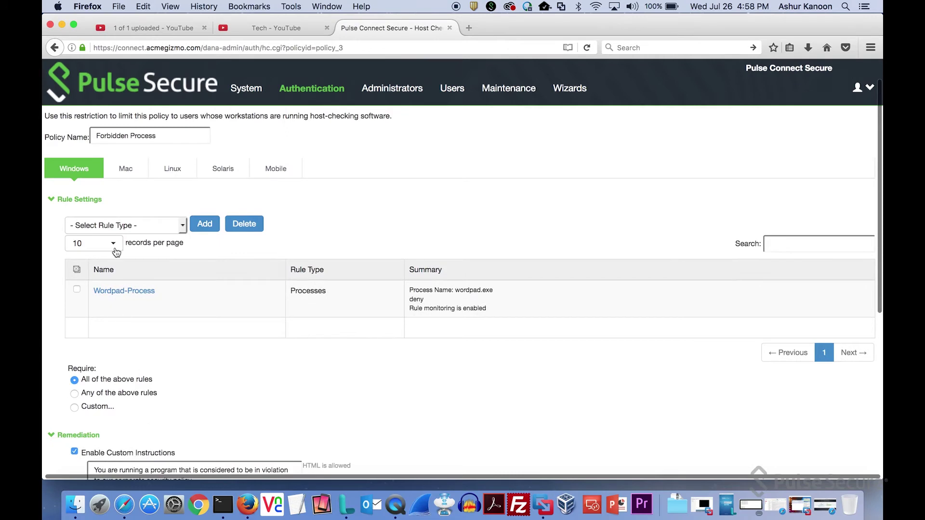
pyautogui.click(128, 171)
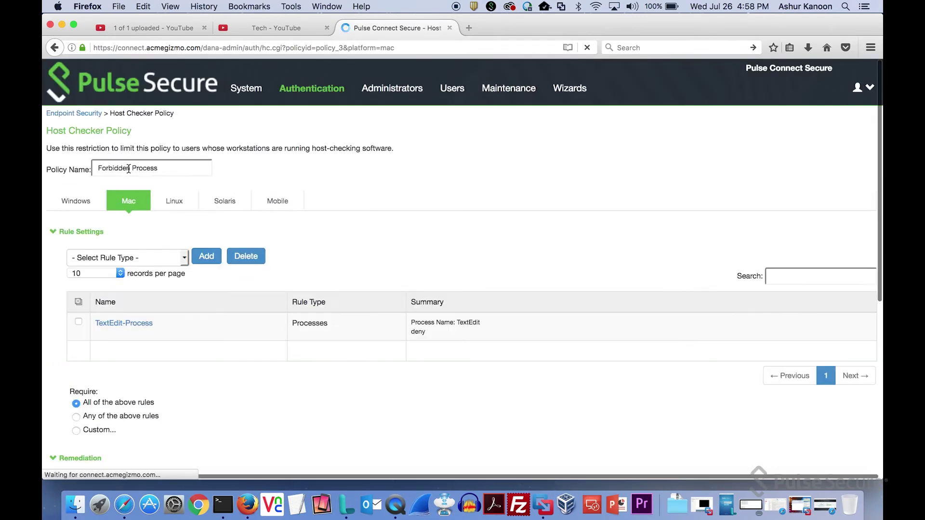
# Scroll through the TextEdit-Process deny rule and its TextEdit remediation message.
pyautogui.scroll(-3, 232, 319)
pyautogui.scroll(-5, 233, 321)
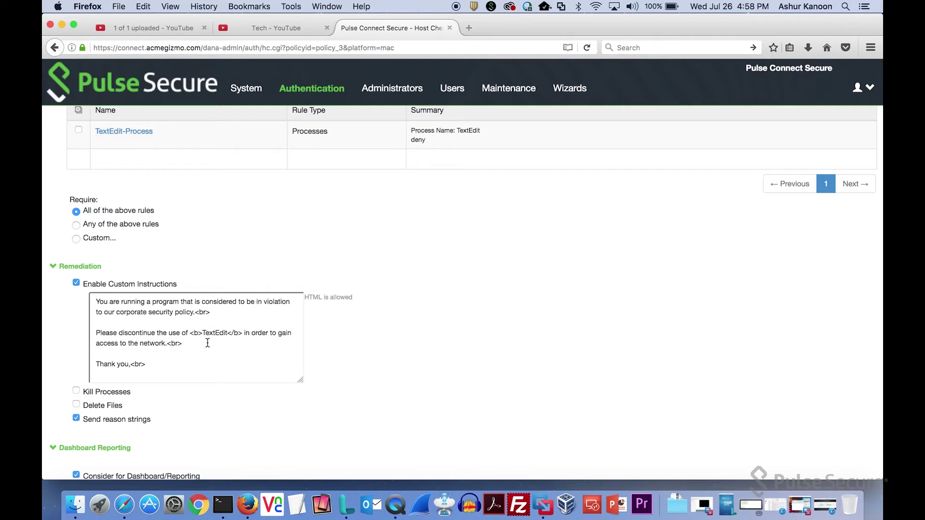
pyautogui.scroll(8, 357, 244)
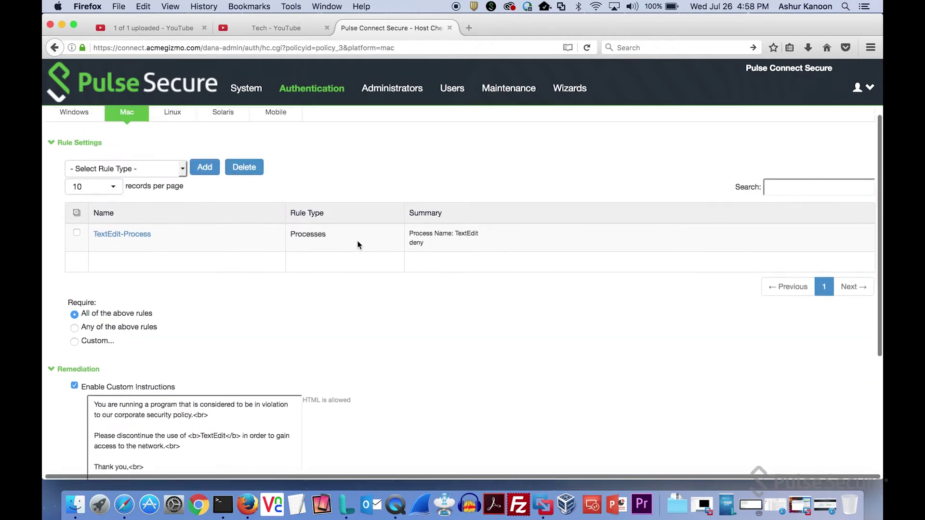
pyautogui.hscroll(-1, 357, 244)
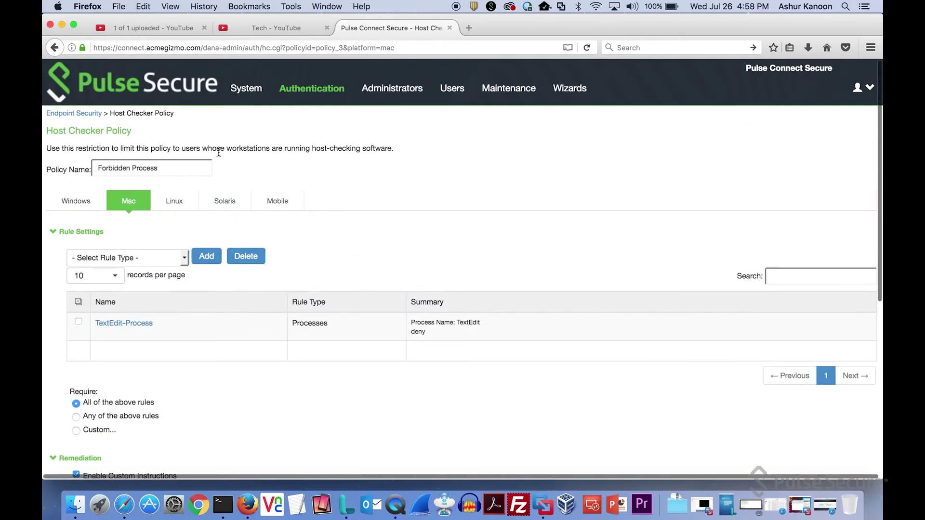
# Open the HC Enabled role from page 2 of the User Roles list.
pyautogui.moveTo(450, 89)
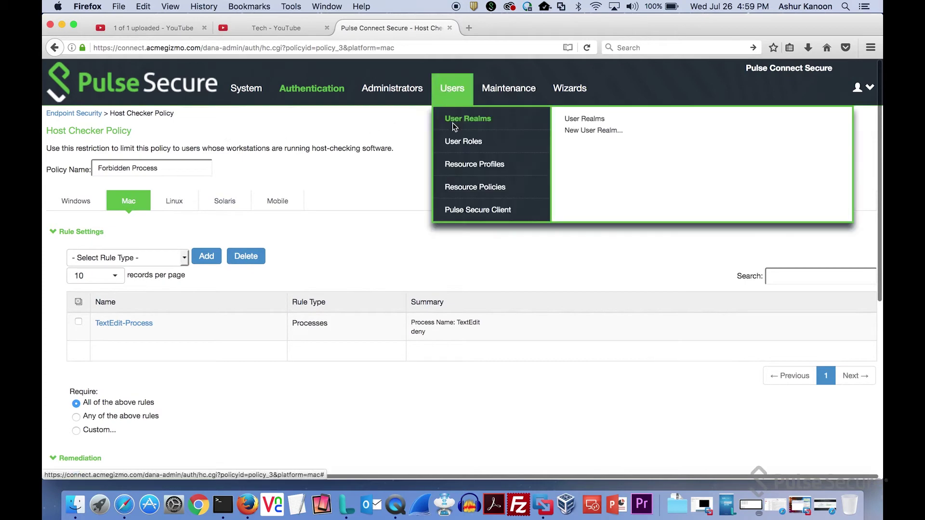
pyautogui.click(458, 146)
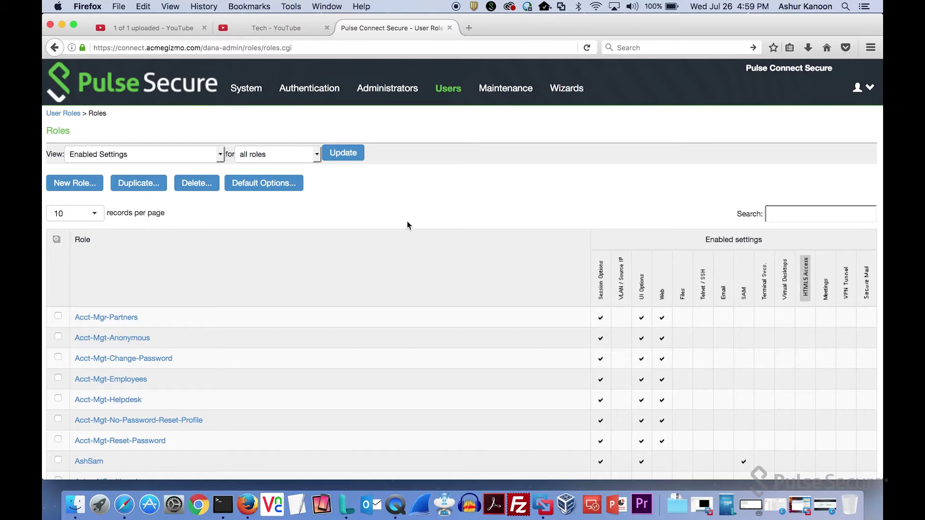
pyautogui.scroll(-5, 407, 225)
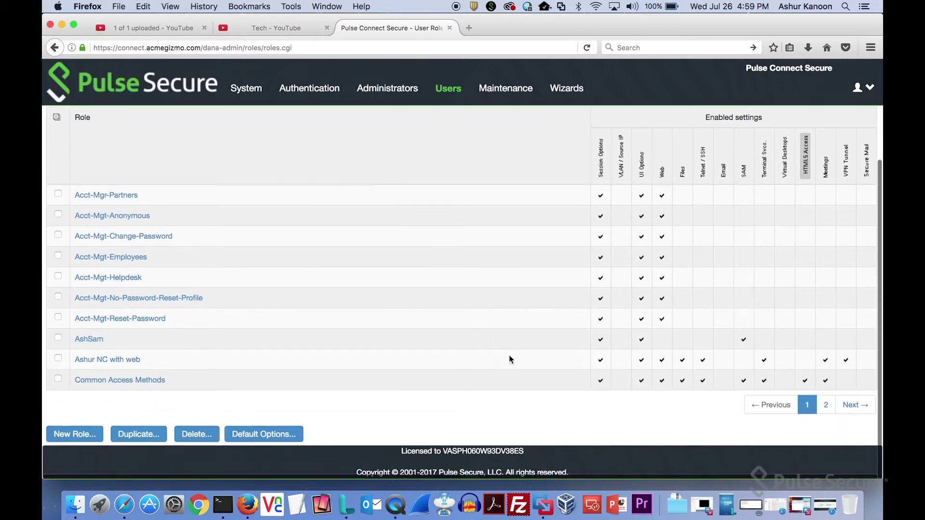
pyautogui.click(853, 404)
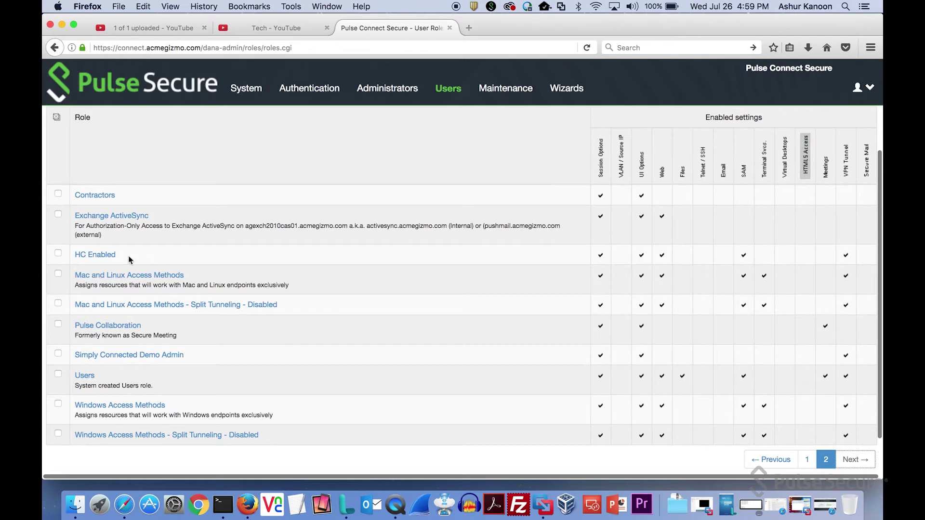
pyautogui.click(108, 259)
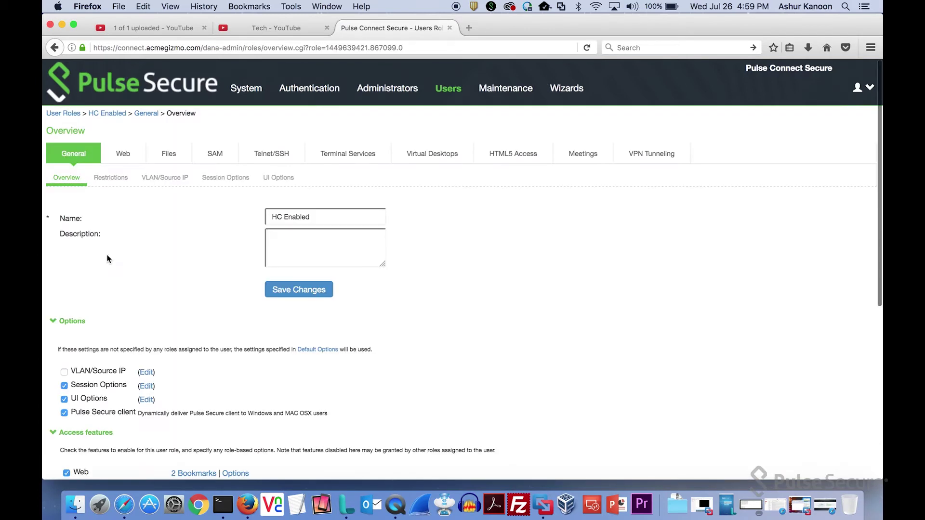
# Show the HC Enabled role's Host Checker restrictions and confirm Forbidden Process is among Selected Policies.
pyautogui.click(122, 179)
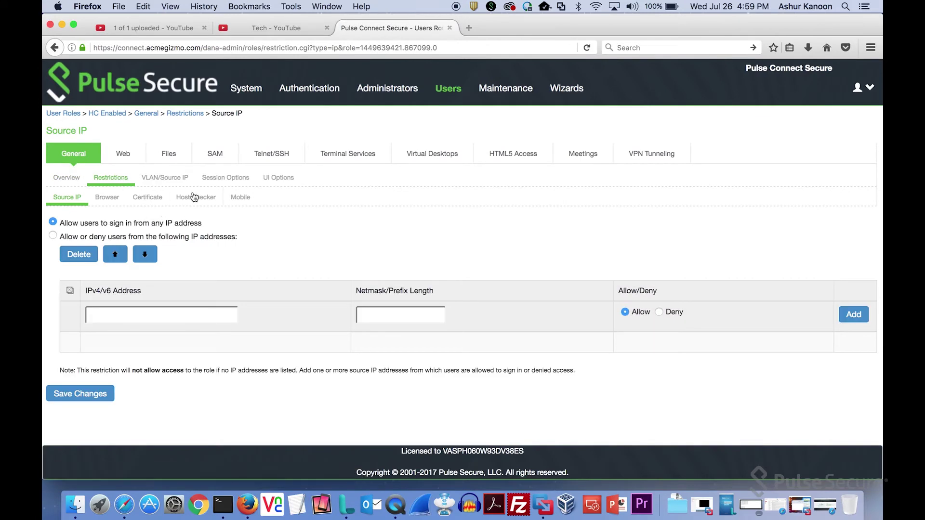
pyautogui.click(192, 196)
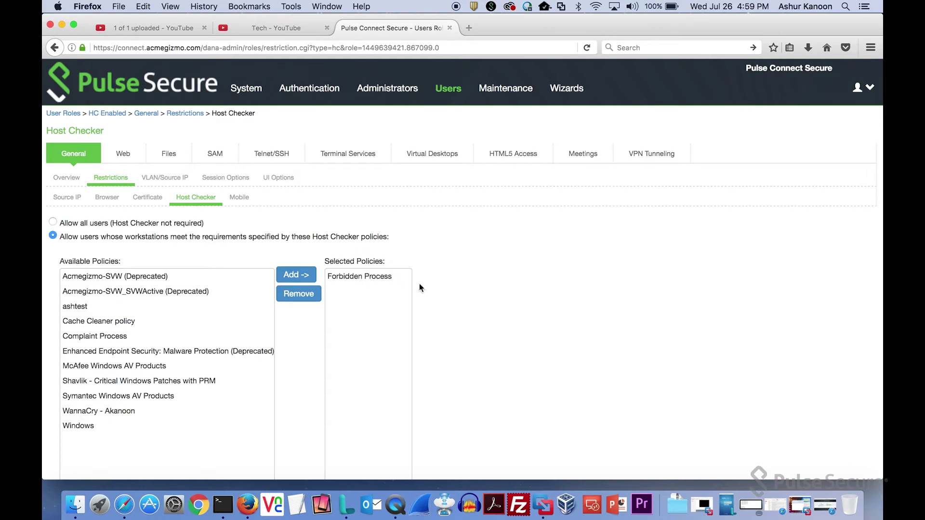
pyautogui.scroll(-5, 475, 302)
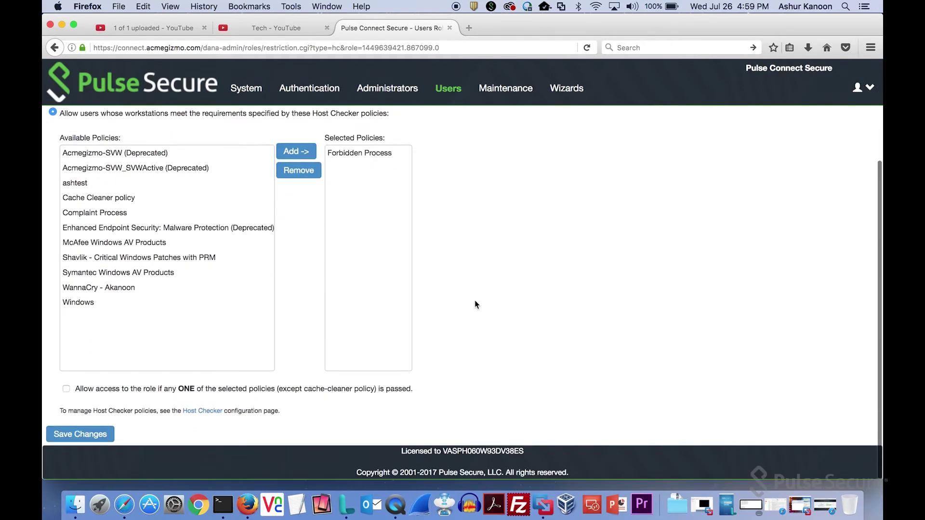
pyautogui.scroll(5, 475, 301)
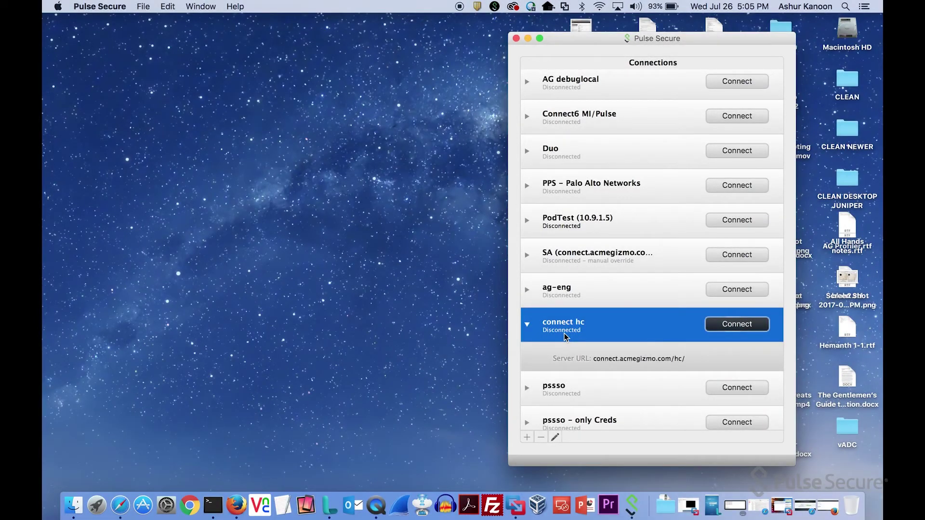
# With TextEdit running, try connecting 'connect hc' and view the Error:1122 out-of-compliance details.
pyautogui.click(280, 504)
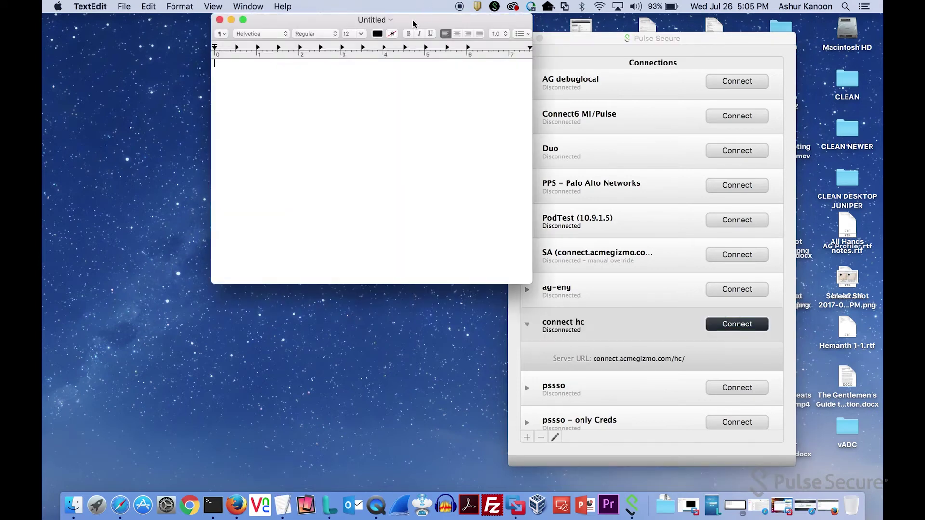
pyautogui.moveTo(413, 21); pyautogui.dragTo(292, 97)
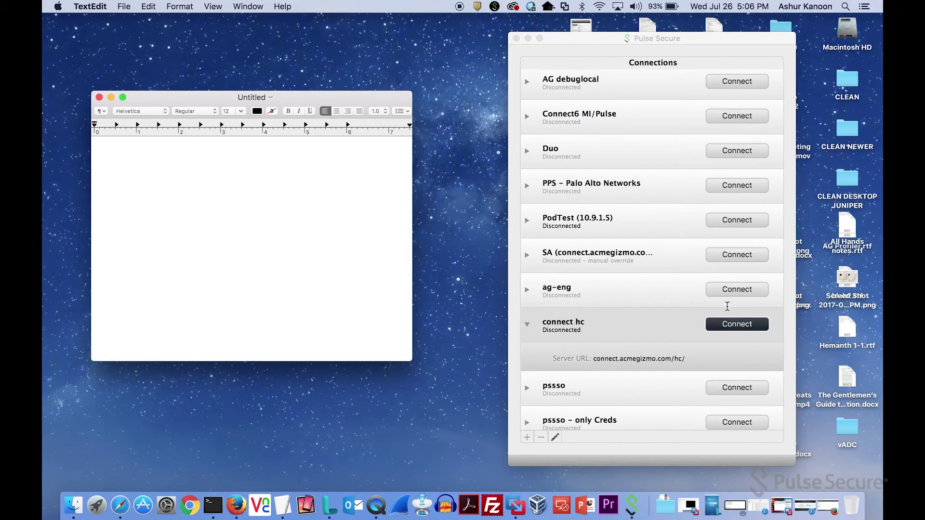
pyautogui.click(746, 325)
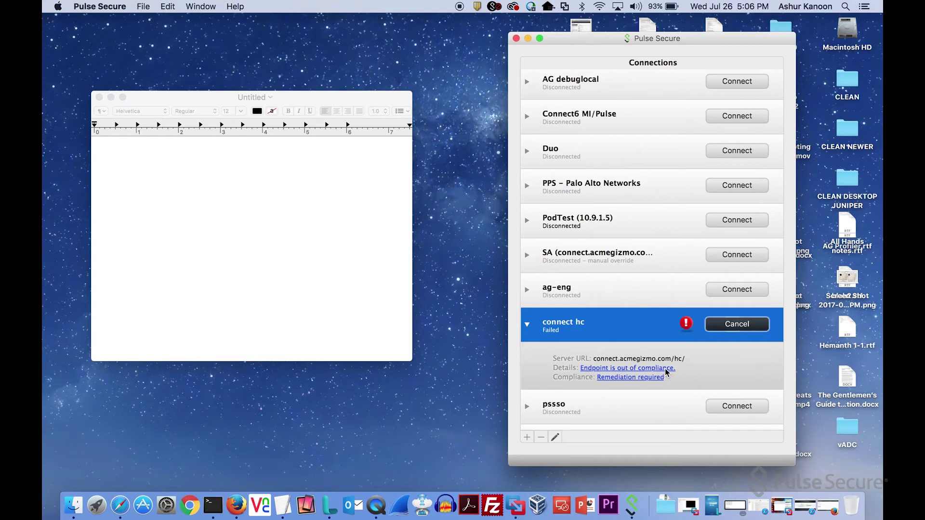
pyautogui.click(666, 369)
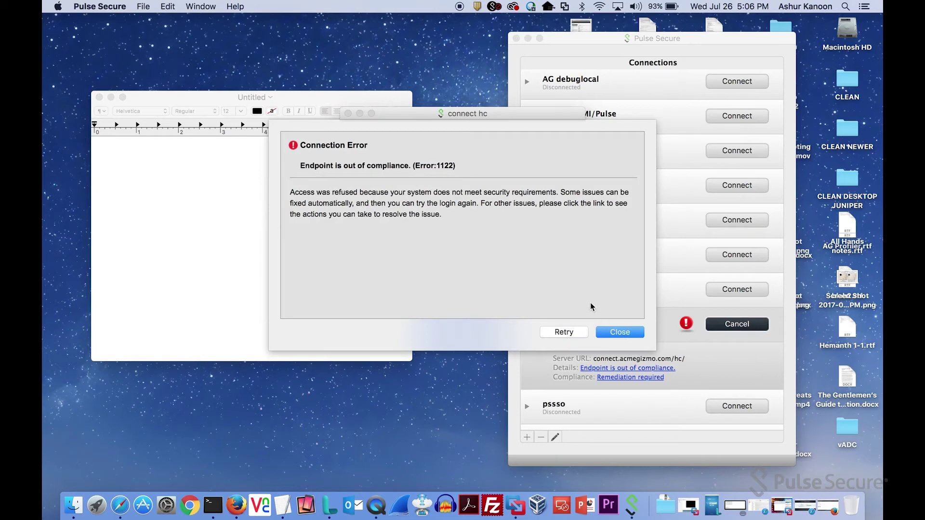
# Dismiss the connection error and scroll through the remediation text.
pyautogui.click(602, 332)
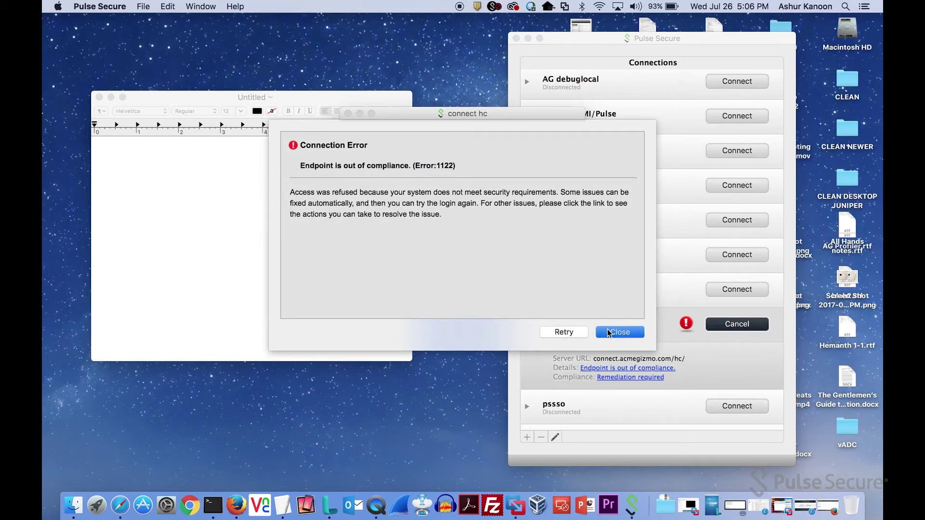
pyautogui.click(626, 378)
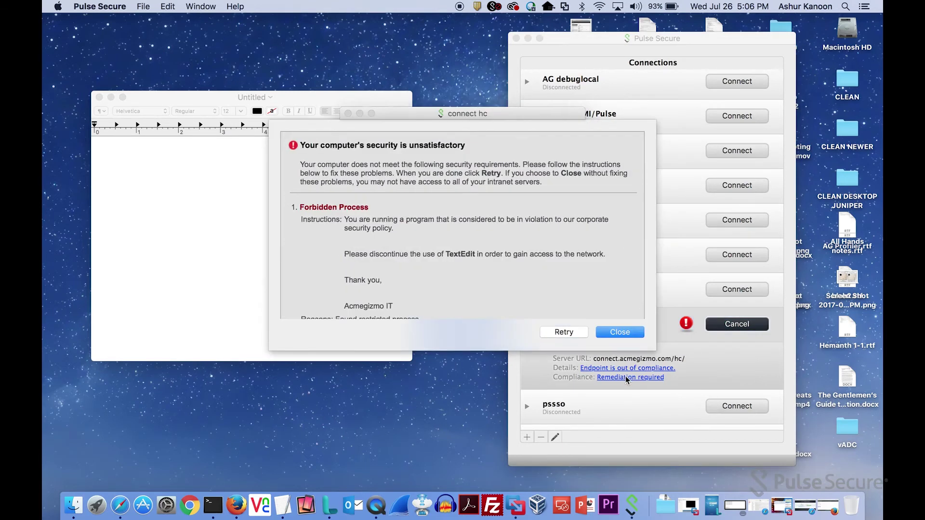
pyautogui.scroll(-1, 527, 243)
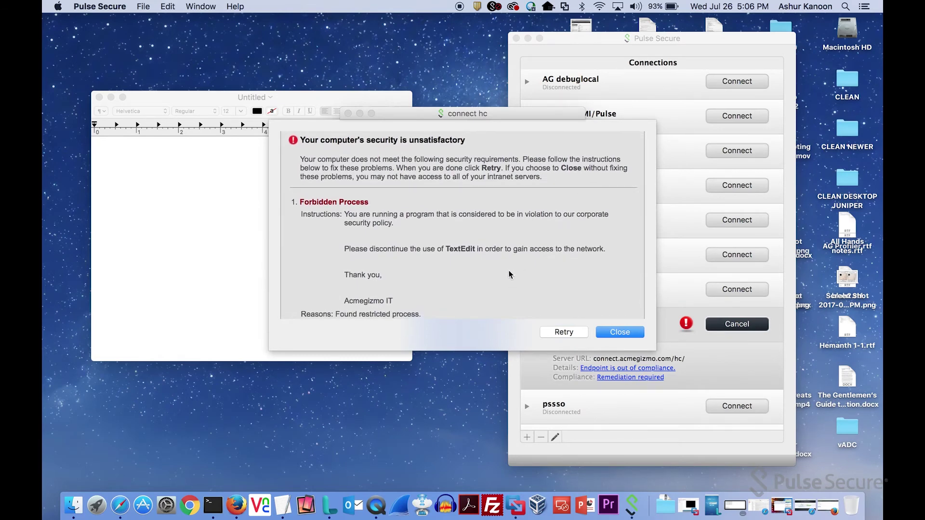
# Quit TextEdit and retry so 'connect hc' connects as compliant.
pyautogui.click(236, 189)
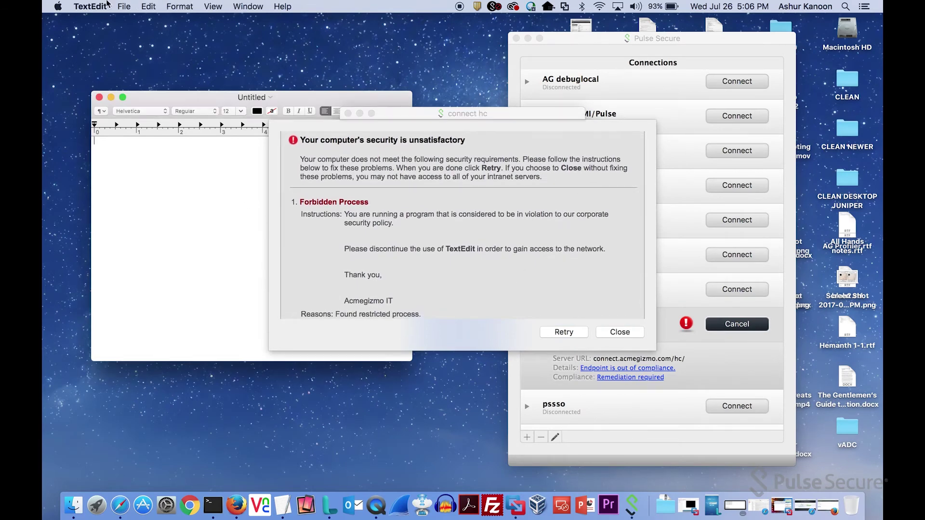
pyautogui.click(90, 5)
pyautogui.click(103, 113)
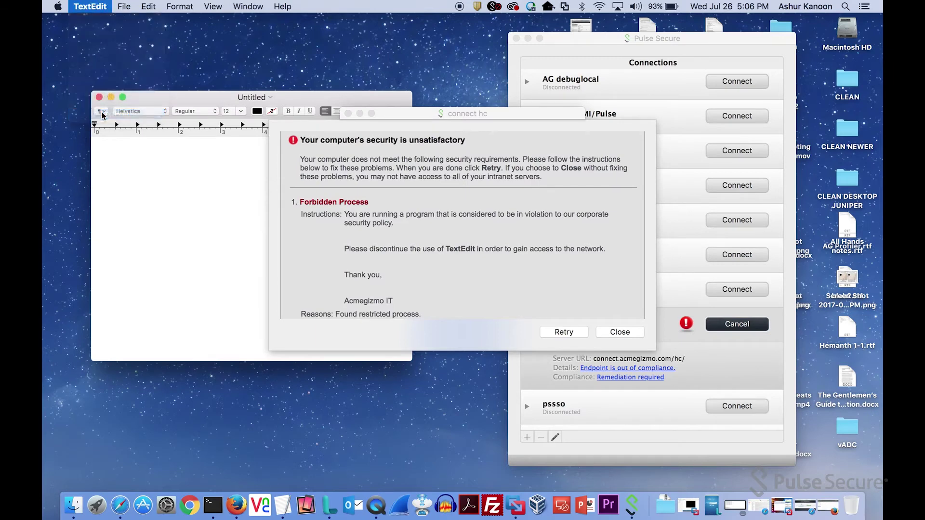
pyautogui.click(562, 333)
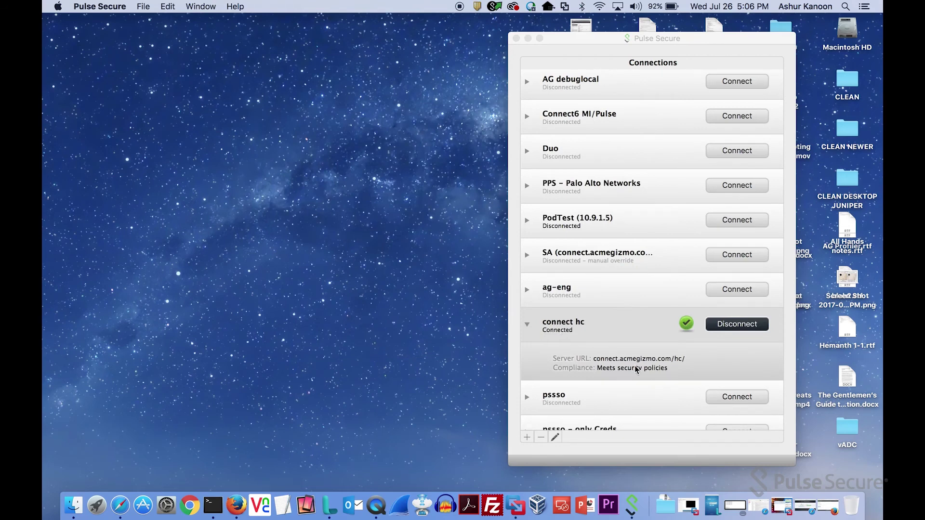
pyautogui.click(241, 510)
# Open the Active Users page and expand the Mac user's Fully Compliant details.
pyautogui.moveTo(239, 96)
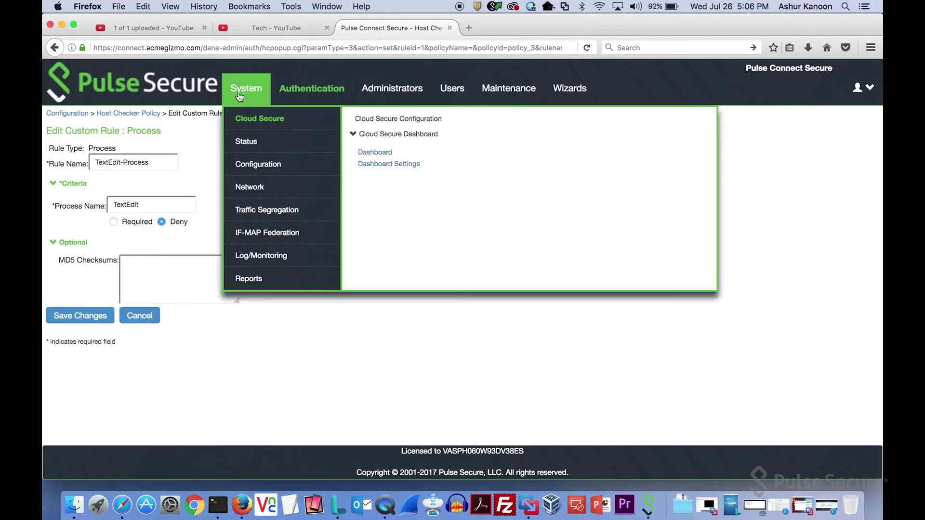
pyautogui.moveTo(253, 144)
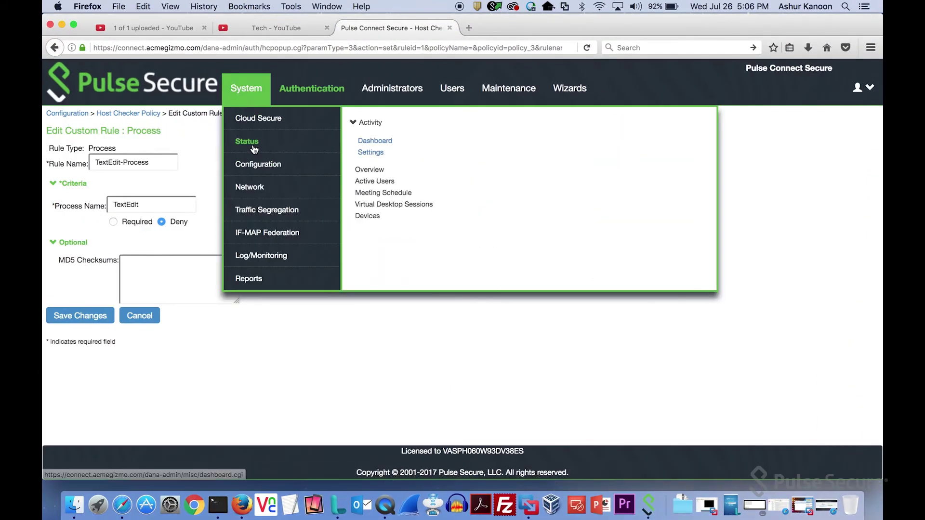
pyautogui.click(372, 180)
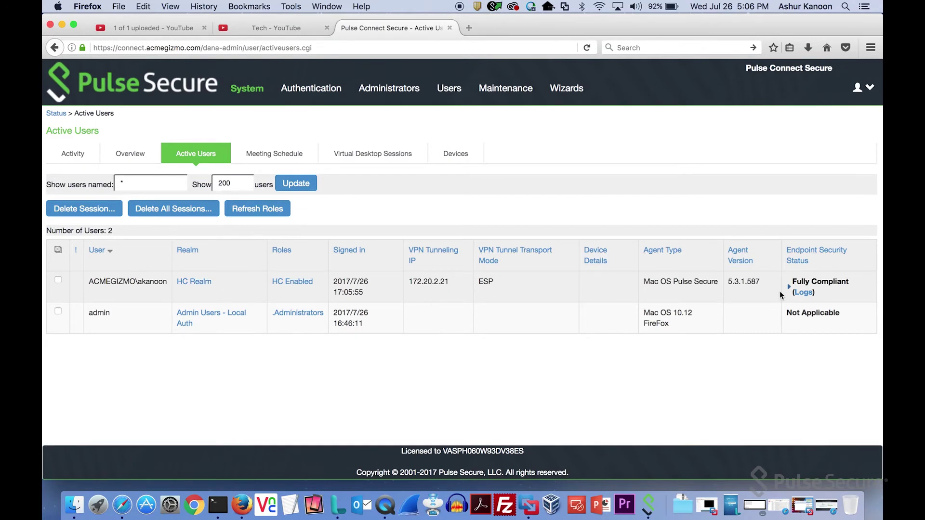
pyautogui.click(787, 289)
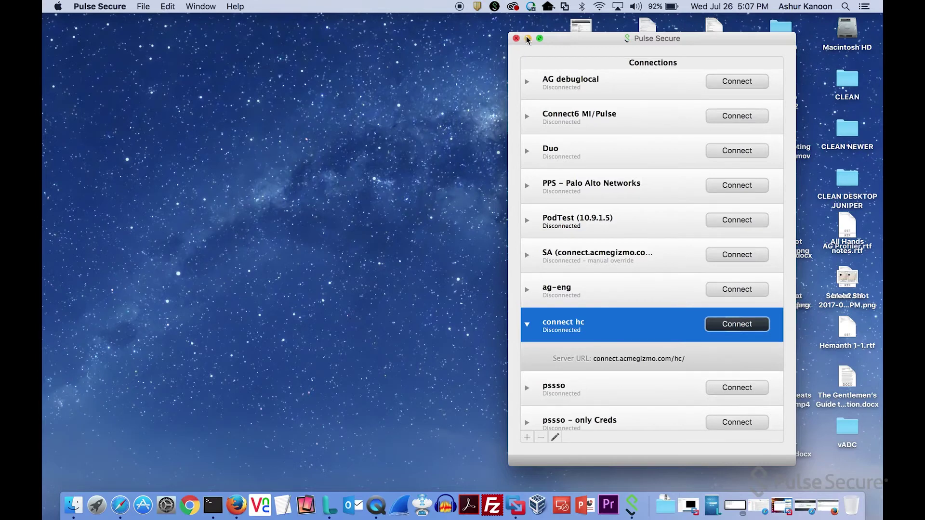
# On the Windows 7 VM, with WordPad open, attempt to connect 'connect hc'.
pyautogui.click(527, 37)
pyautogui.click(763, 502)
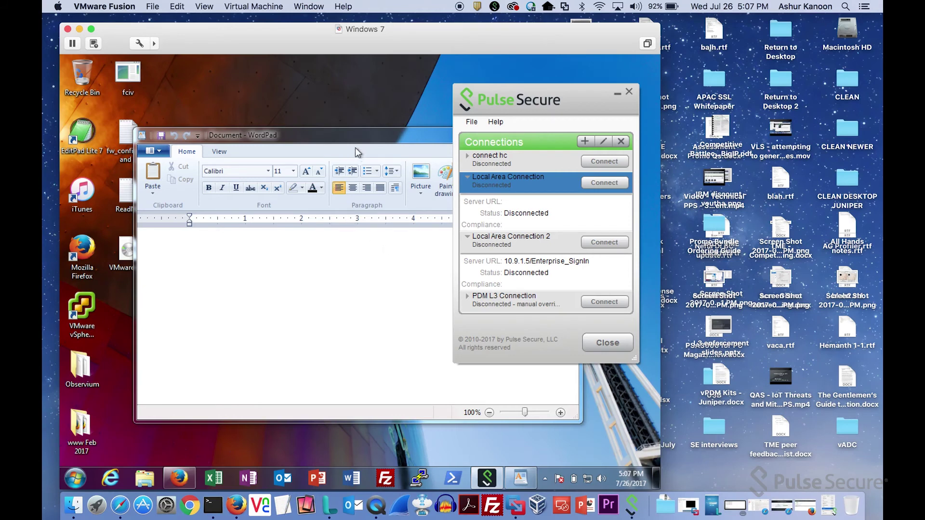
pyautogui.click(351, 129)
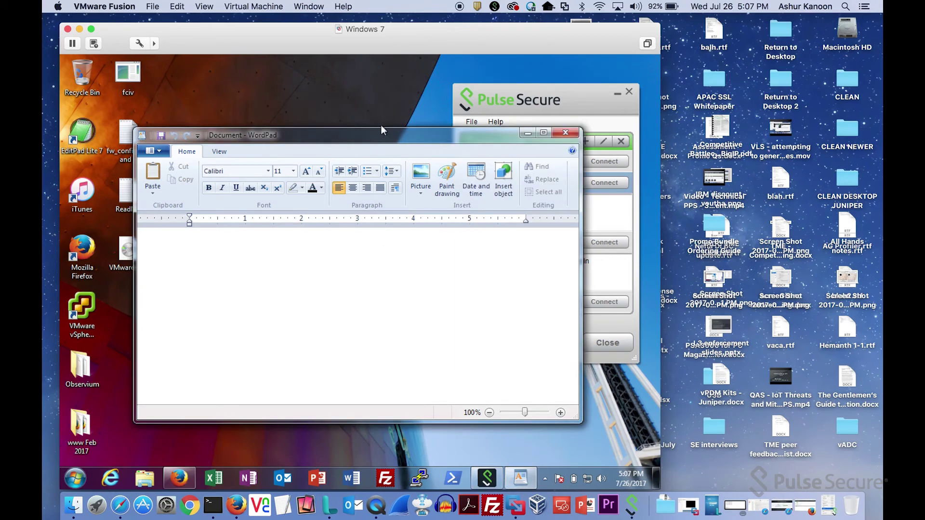
pyautogui.click(504, 89)
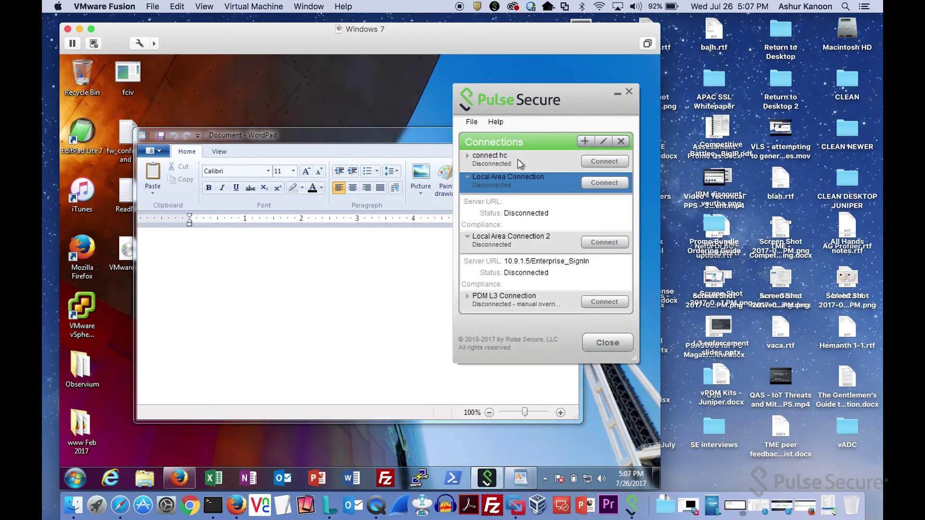
pyautogui.click(609, 162)
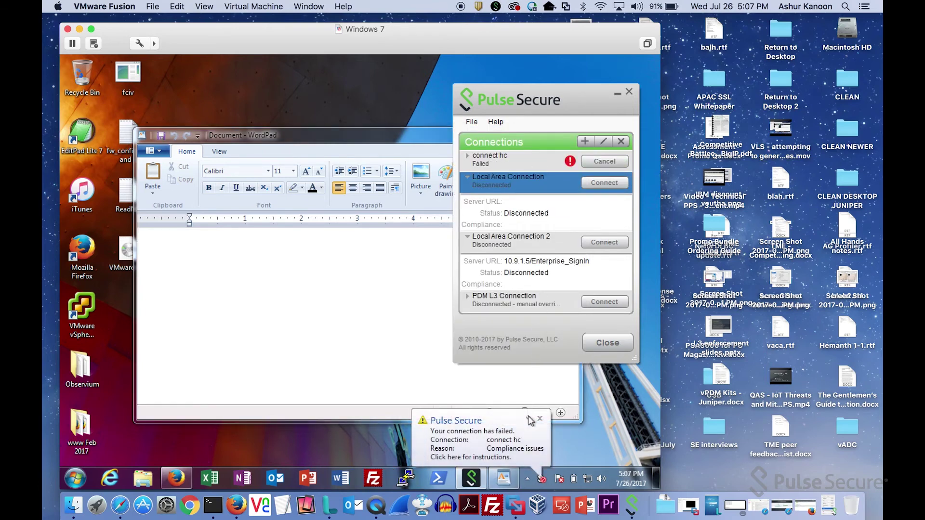
# Review the remediation details, close WordPad, and retry the connection.
pyautogui.click(512, 456)
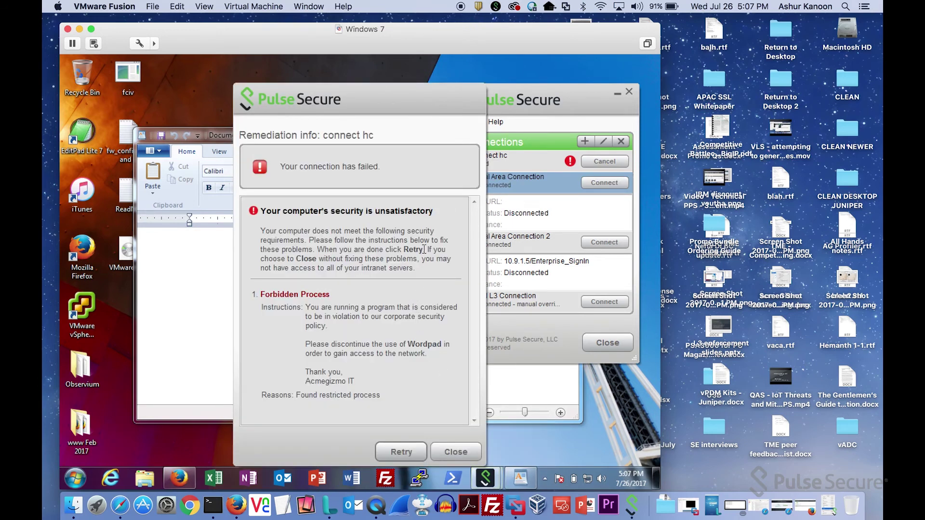
pyautogui.moveTo(390, 98); pyautogui.dragTo(432, 87)
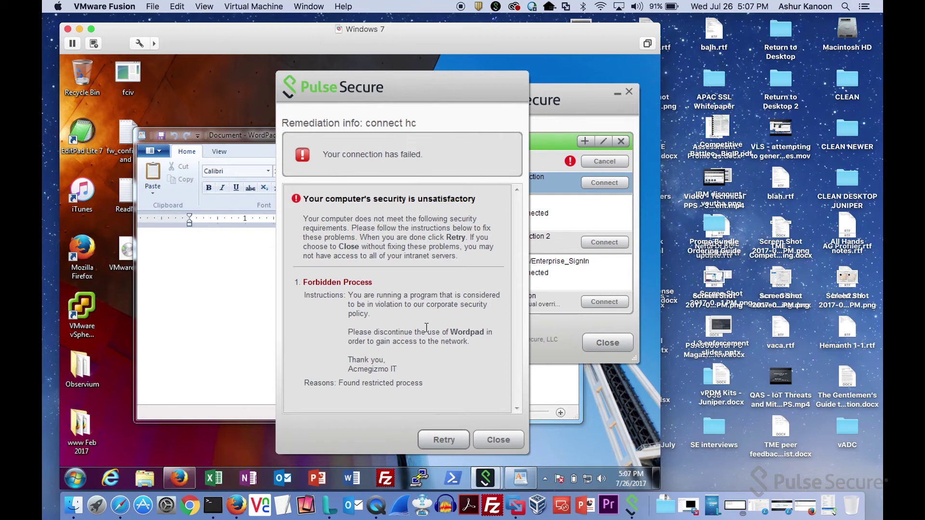
pyautogui.click(234, 320)
pyautogui.doubleClick(143, 135)
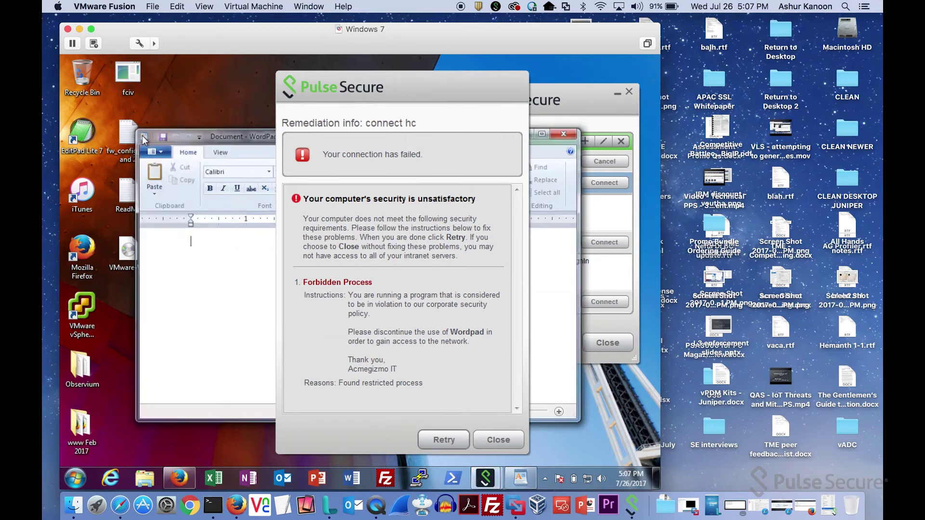
pyautogui.click(459, 438)
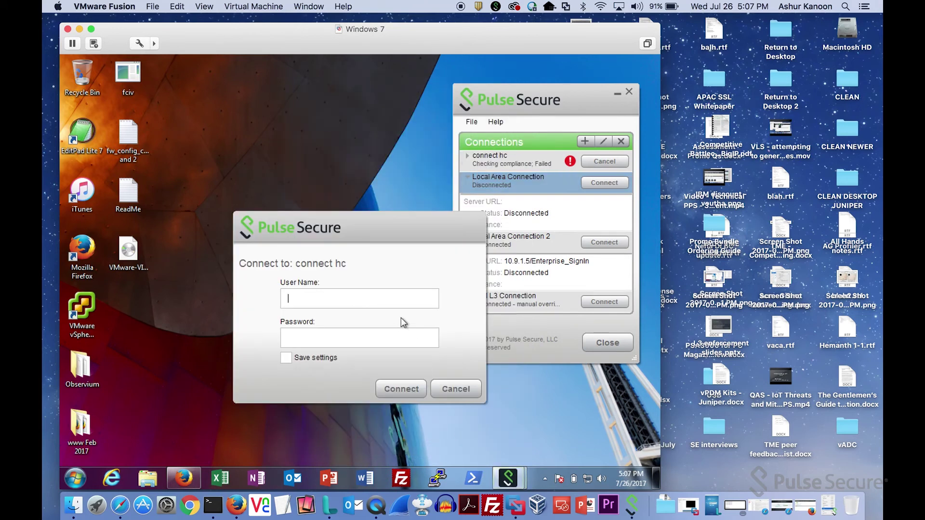
# Enter the user name and account password in the Windows Pulse Secure login and submit.
pyautogui.press('Tab')
pyautogui.write('p•••••••••••••')
pyautogui.press('Return')
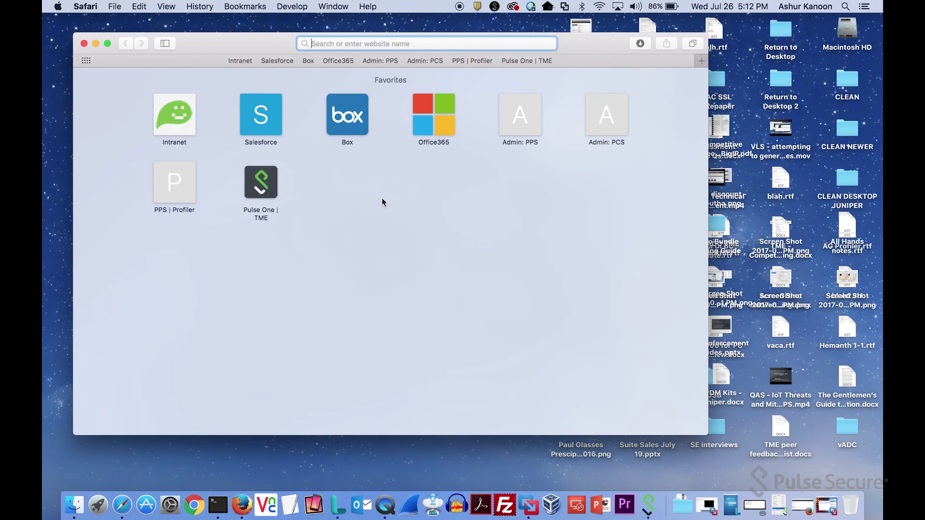
# Launch TextEdit, then load connect.acmegizmo.com/hc in Safari.
pyautogui.click(288, 506)
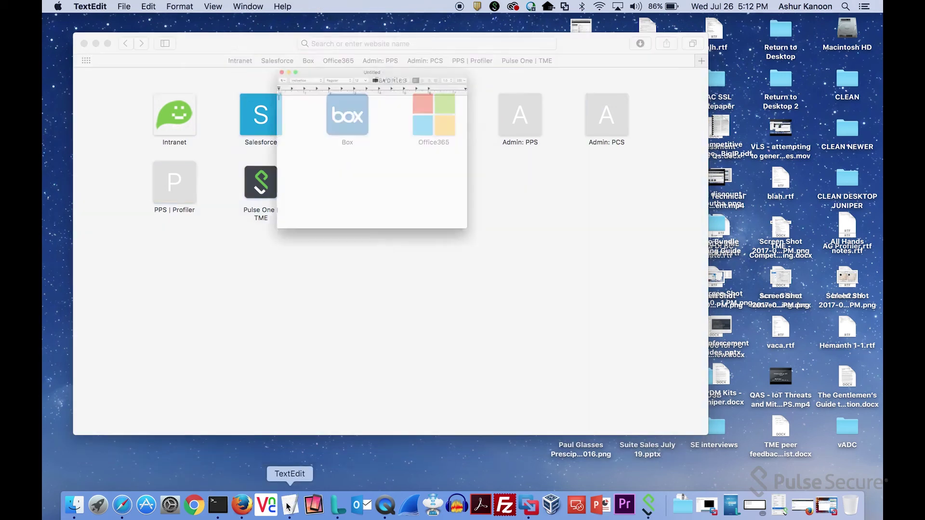
pyautogui.moveTo(409, 24); pyautogui.dragTo(727, 219)
pyautogui.click(430, 46)
pyautogui.write('c')
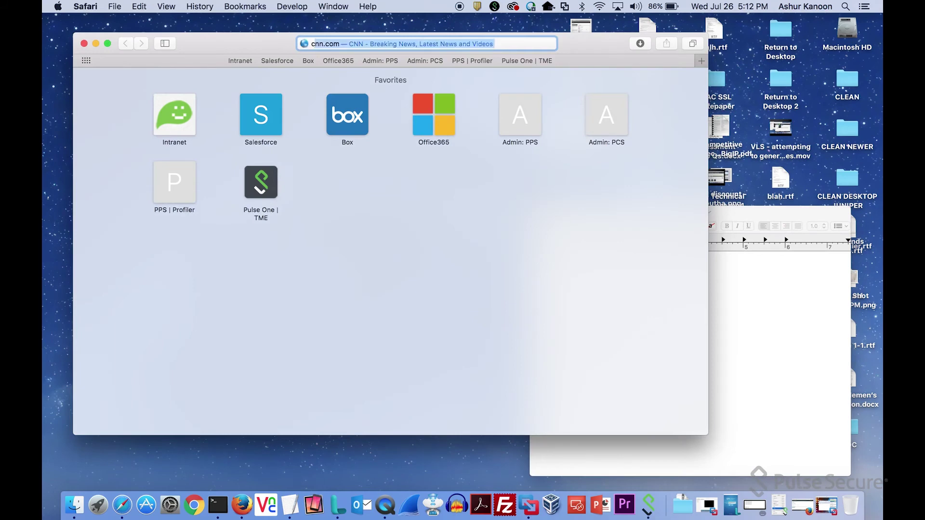
pyautogui.write('onnect.acmegizmo.com/')
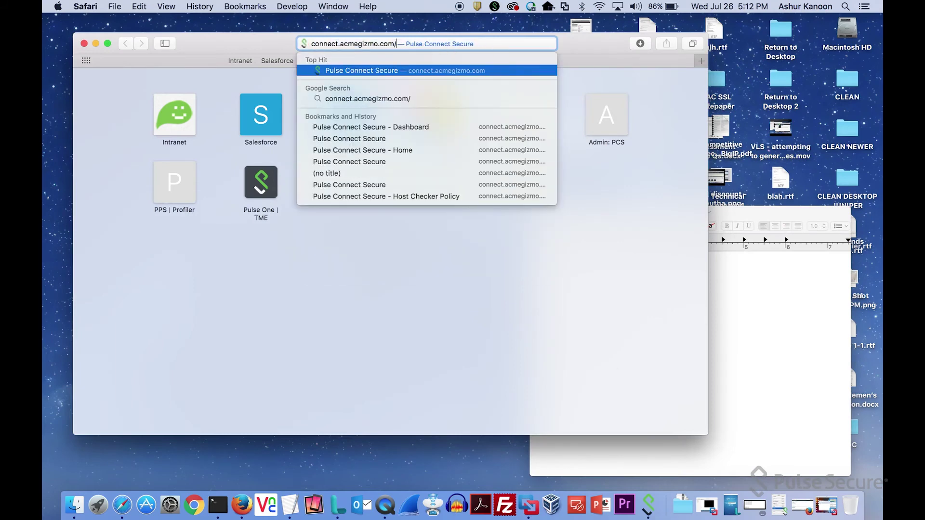
pyautogui.write('hc/')
pyautogui.press('Return')
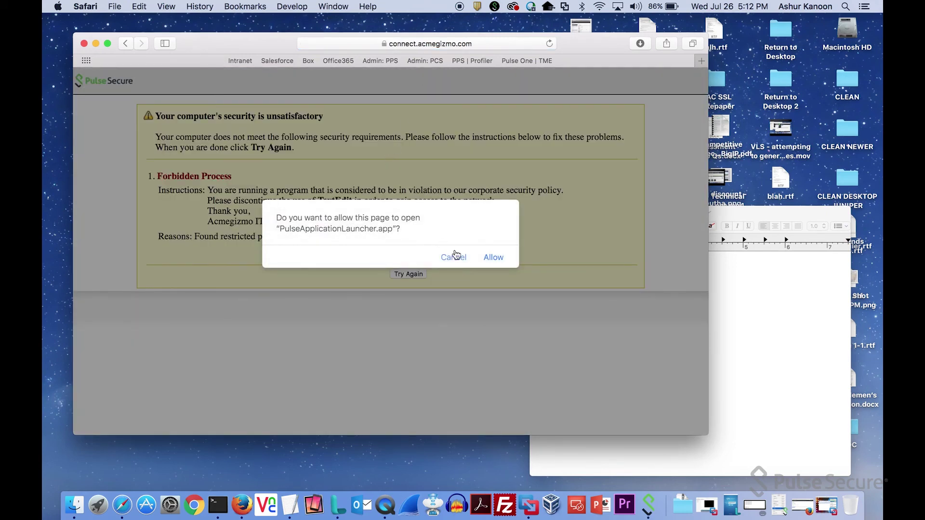
# Allow the Pulse launcher, move the HostChecker and Safari windows aside, and bring TextEdit forward.
pyautogui.click(493, 259)
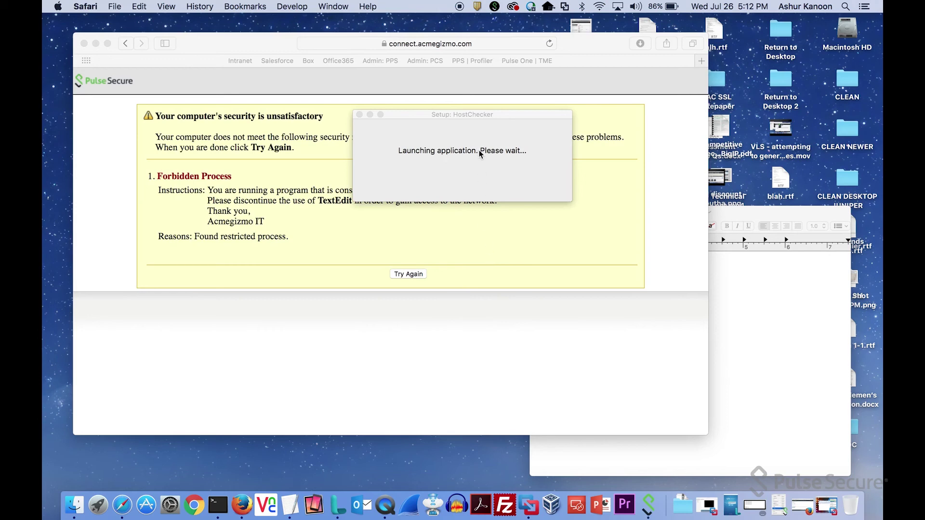
pyautogui.moveTo(480, 113); pyautogui.dragTo(758, 32)
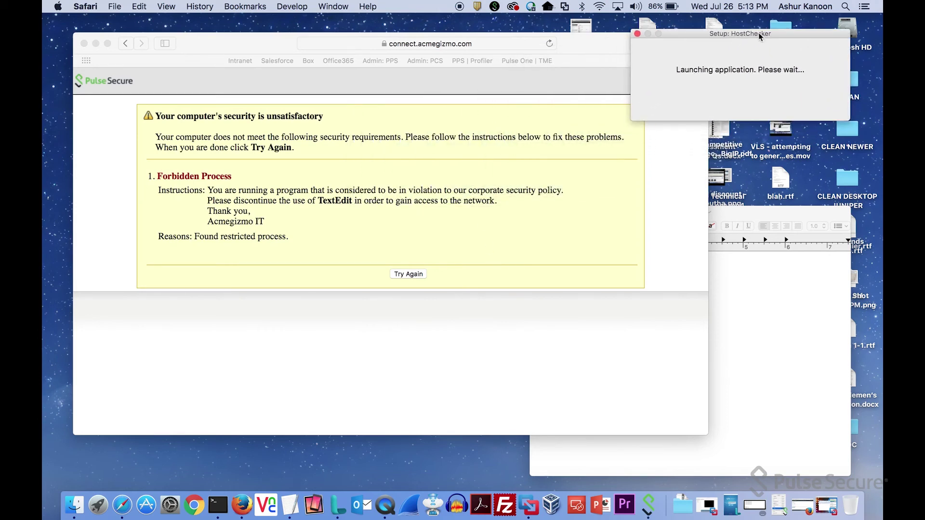
pyautogui.click(584, 86)
pyautogui.moveTo(590, 40); pyautogui.dragTo(578, 55)
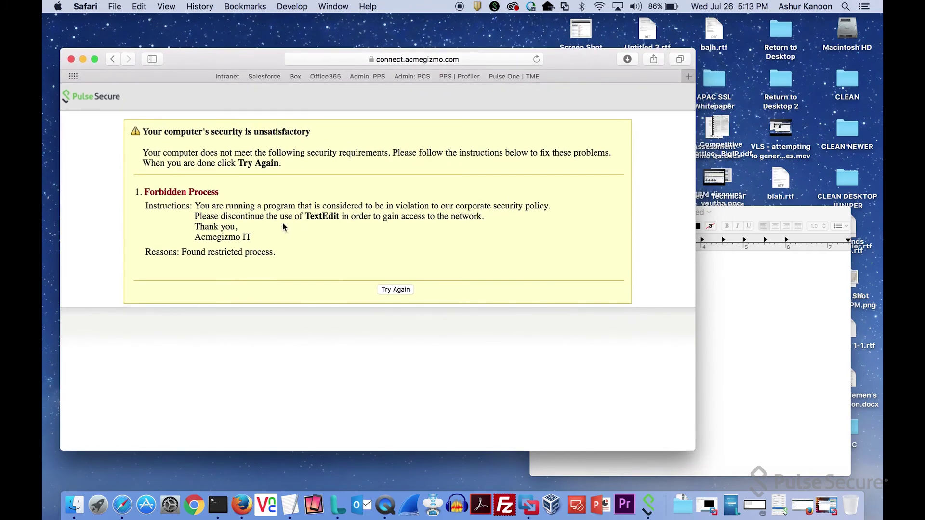
pyautogui.click(782, 340)
# Quit TextEdit, rerun the security check, and allow PulseApplicationLauncher to open.
pyautogui.click(90, 7)
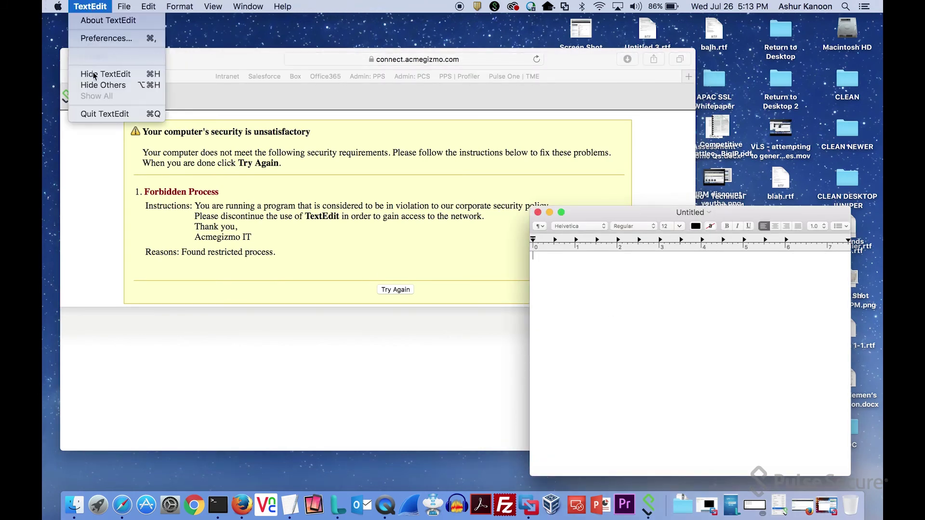
pyautogui.click(95, 113)
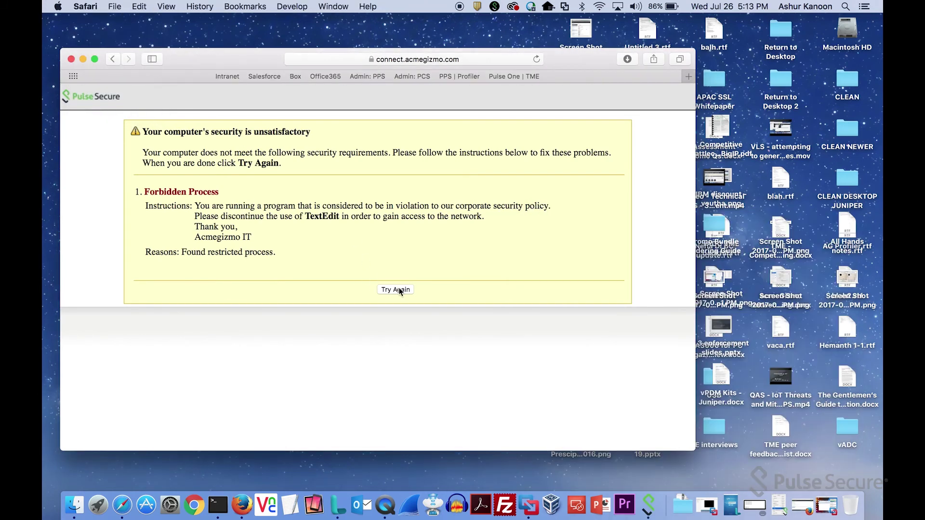
pyautogui.click(396, 289)
pyautogui.click(398, 289)
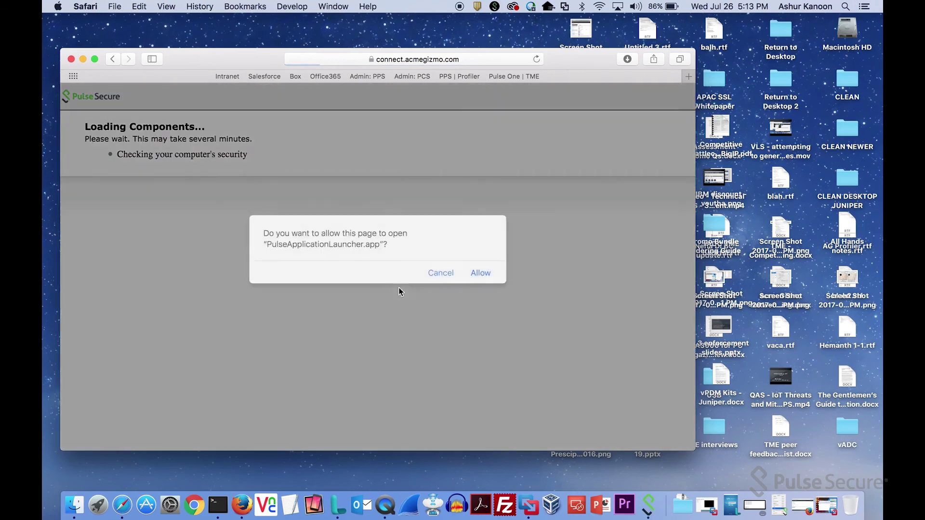
pyautogui.click(482, 274)
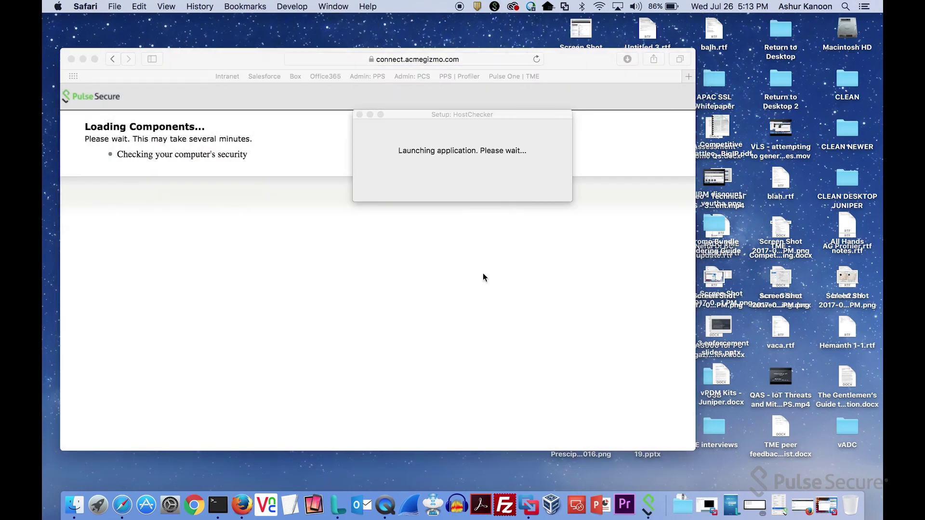